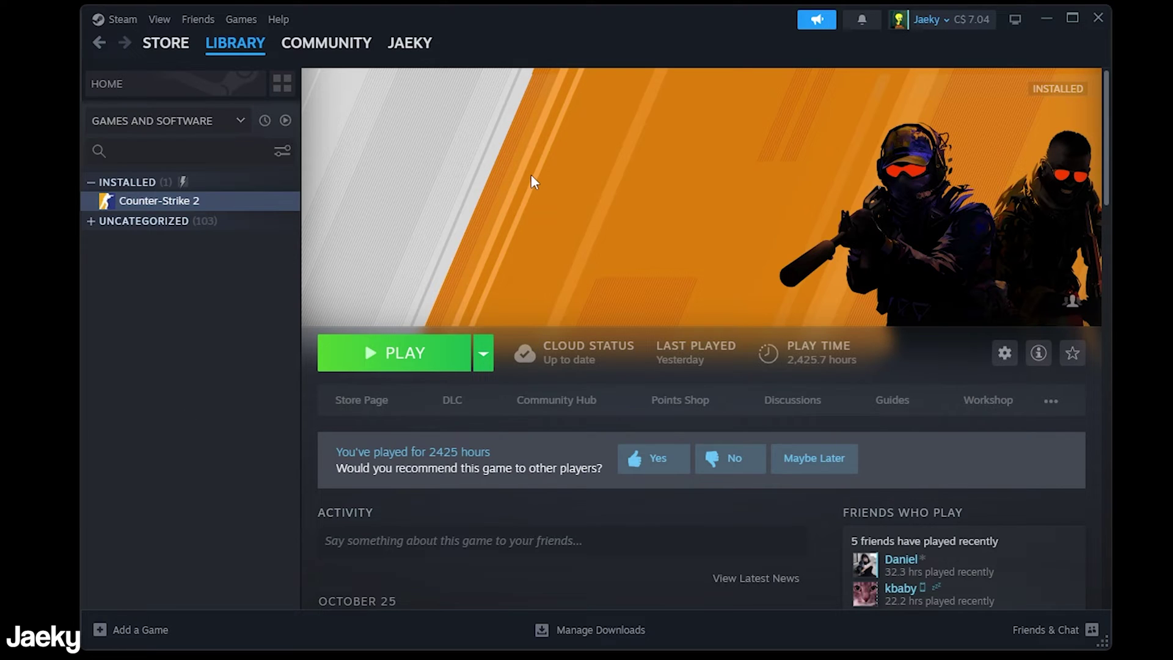
From Counter-Strike 2's Steam Properties, browse its Installed Files to open the install folder
{"action": "right_click", "coordinate": [192, 200]}
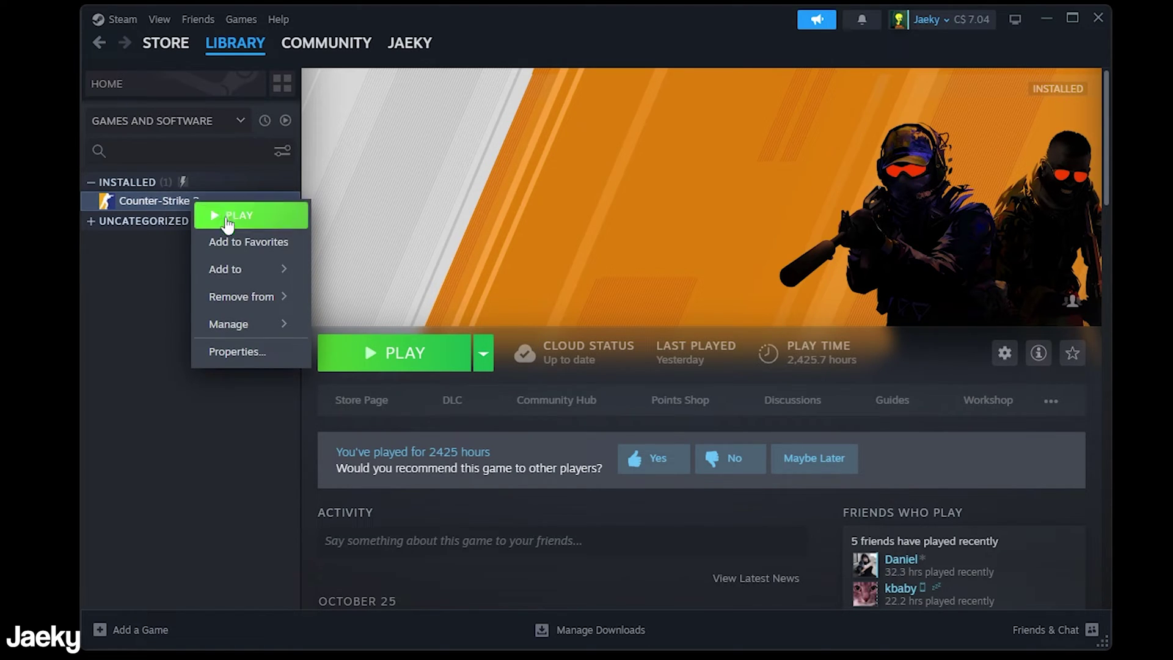
{"action": "left_click", "coordinate": [243, 351]}
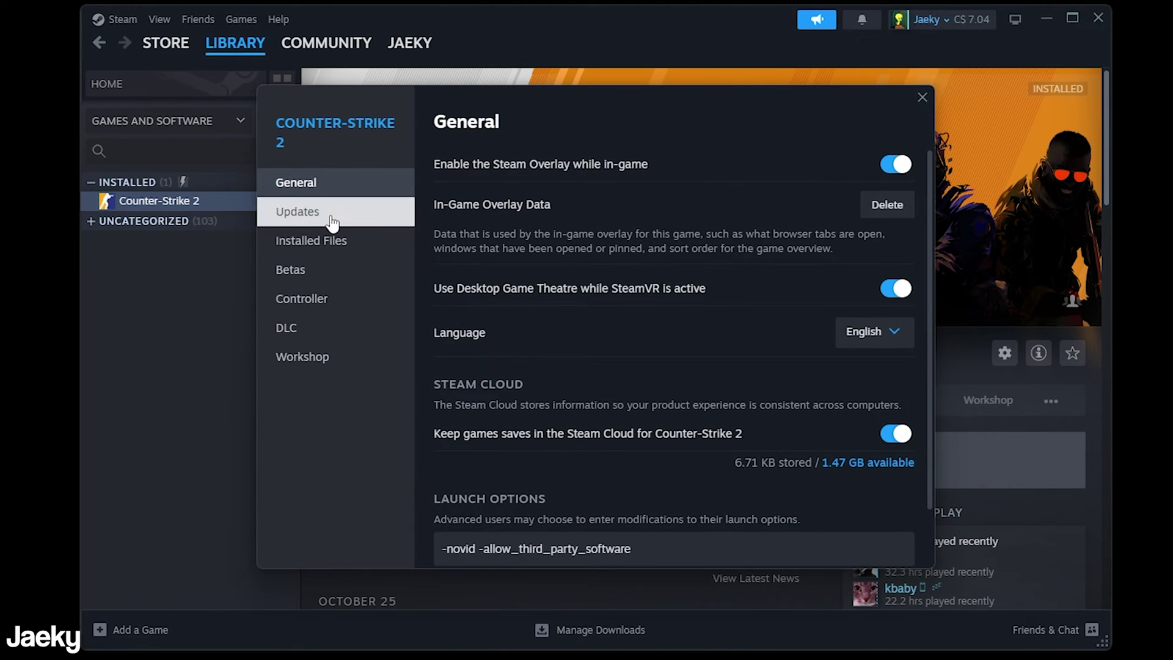
{"action": "left_click", "coordinate": [324, 250]}
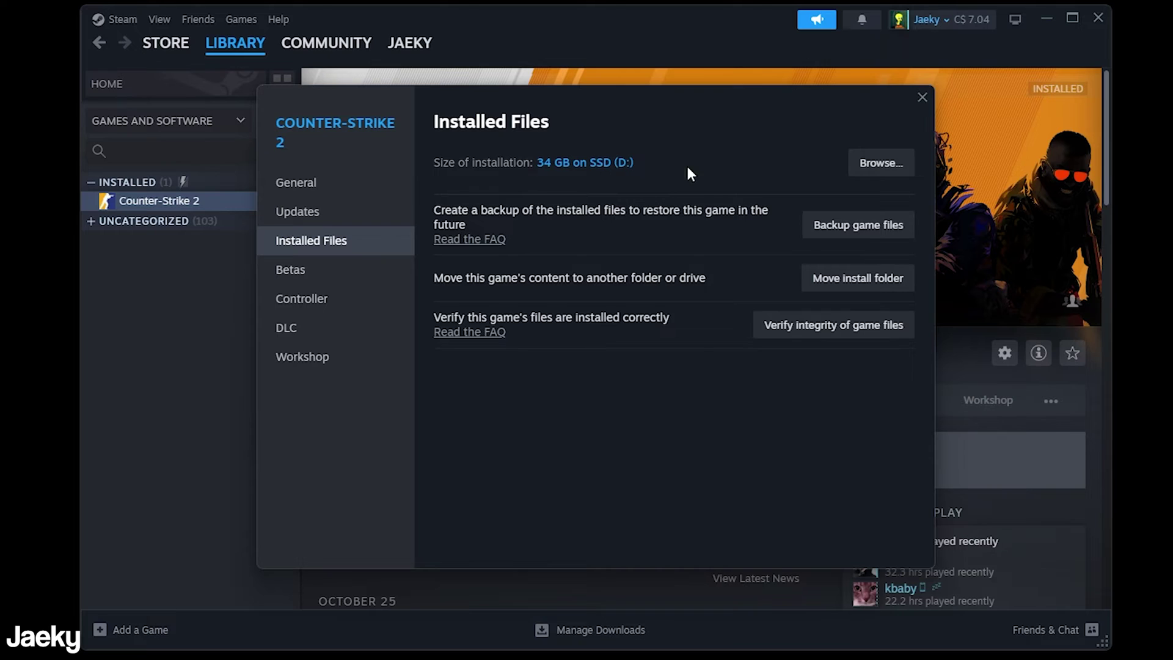
{"action": "left_click", "coordinate": [883, 167]}
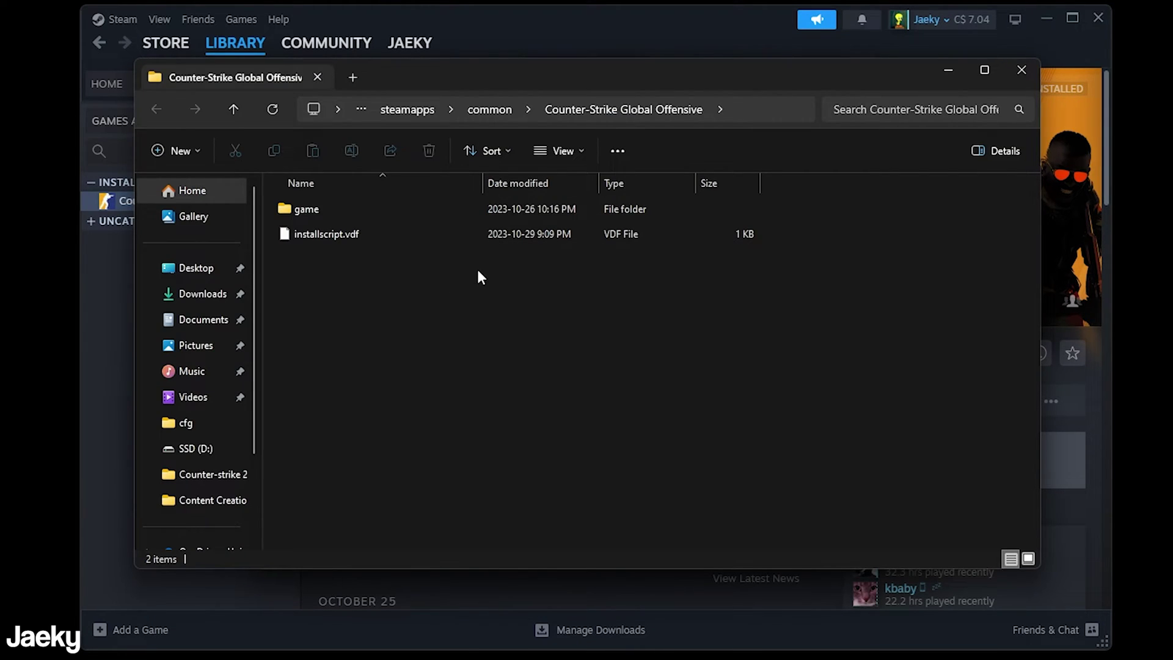
Navigate into game > csgo > cfg inside the Counter-Strike 2 folder
{"action": "double_click", "coordinate": [339, 209]}
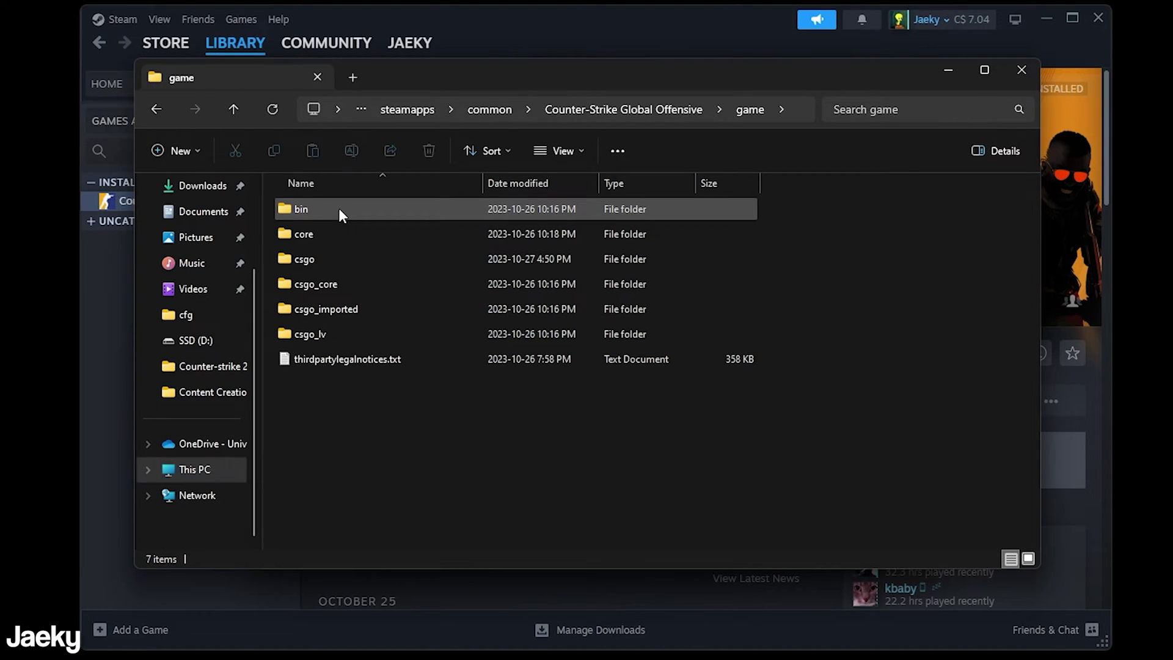
{"action": "double_click", "coordinate": [325, 261]}
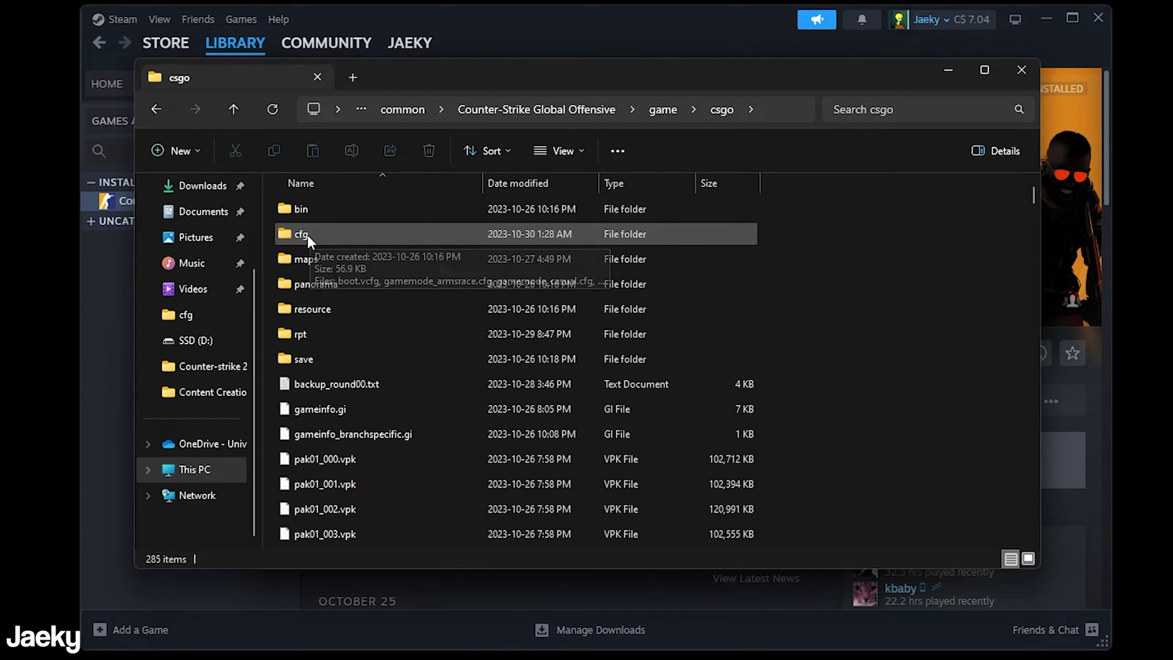
{"action": "double_click", "coordinate": [325, 234]}
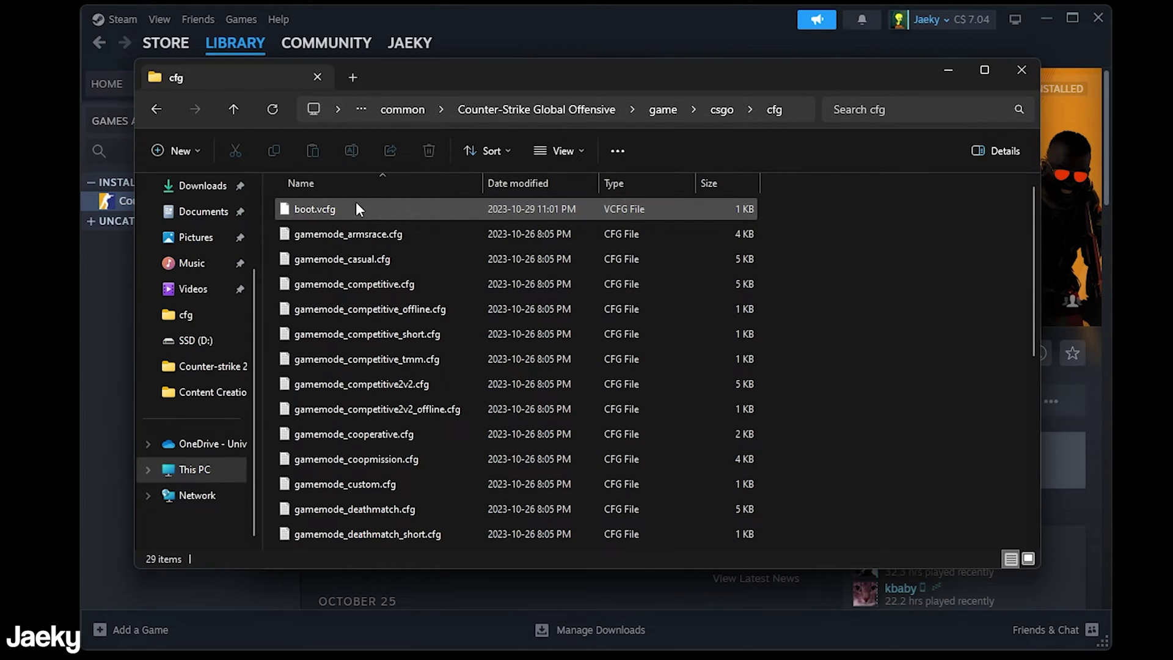
Make sure file name extensions are shown, leaving gamemode_armsrace.cfg's name unchanged
{"action": "left_click", "coordinate": [554, 151]}
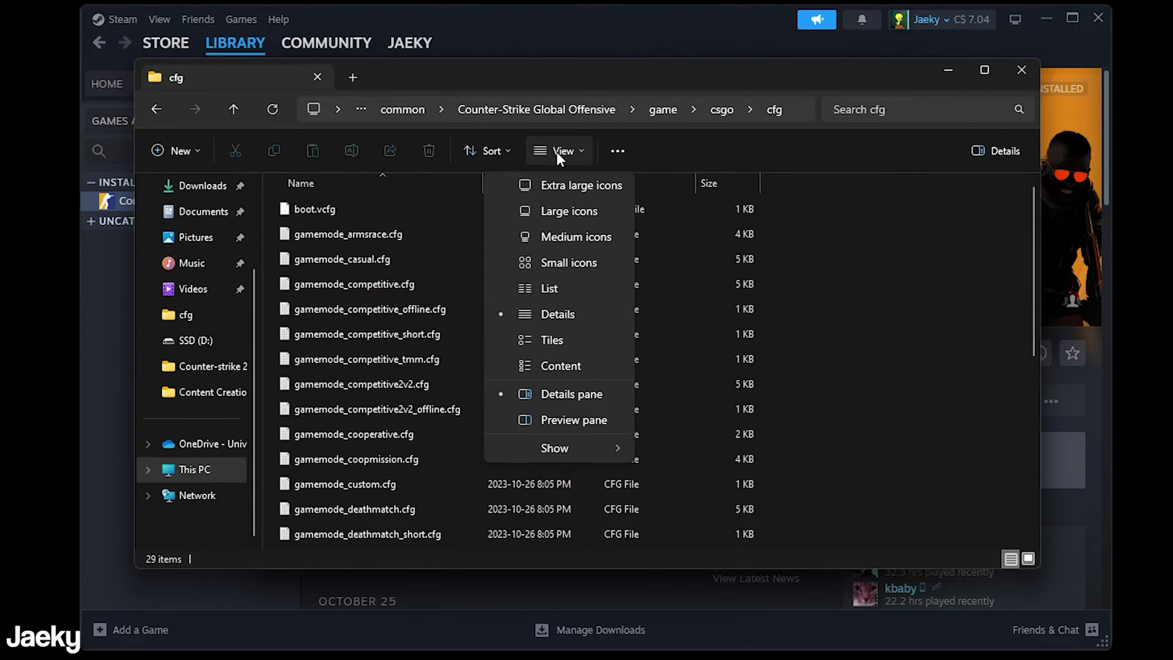
{"action": "mouse_move", "coordinate": [563, 453]}
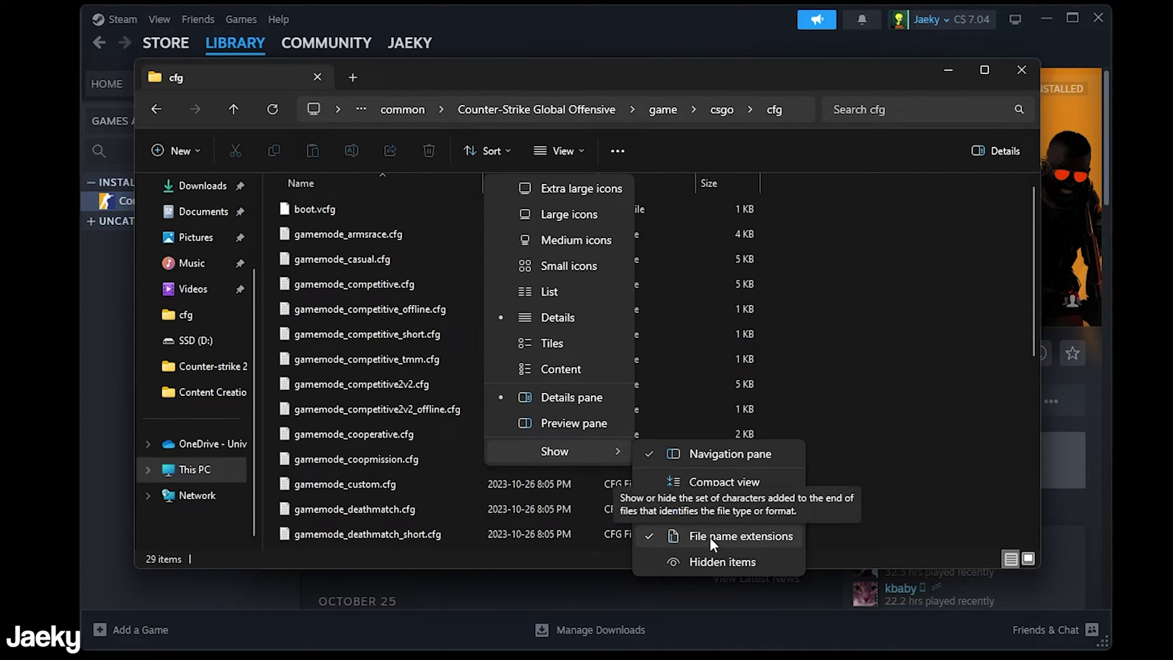
{"action": "left_click", "coordinate": [438, 333]}
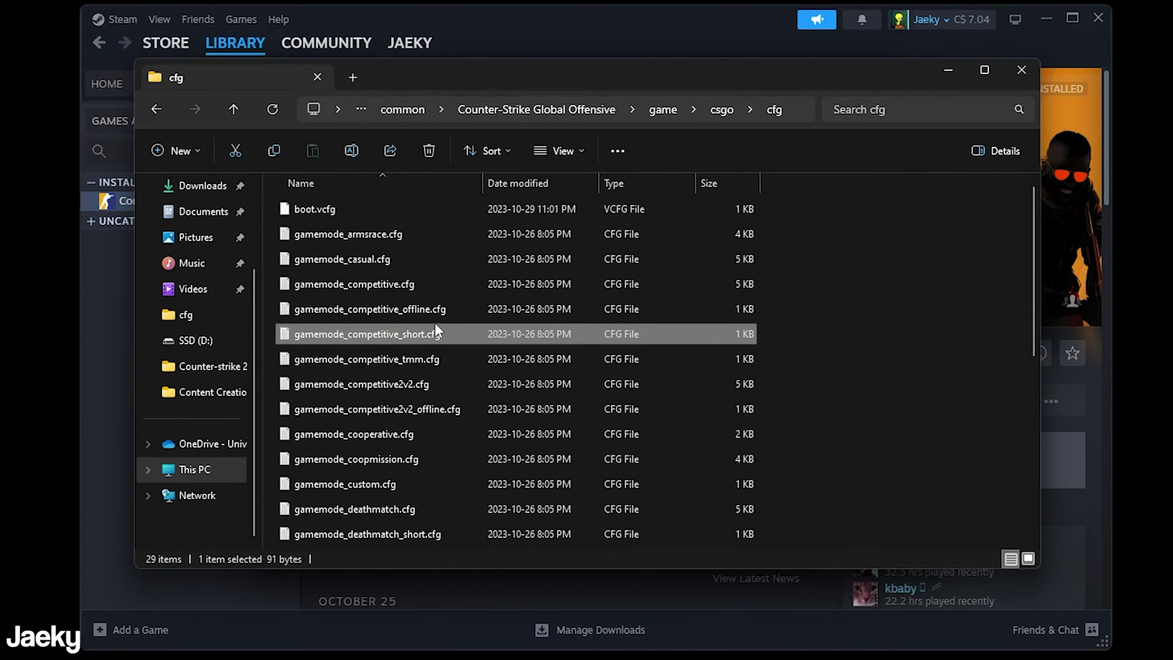
{"action": "left_click", "coordinate": [388, 233]}
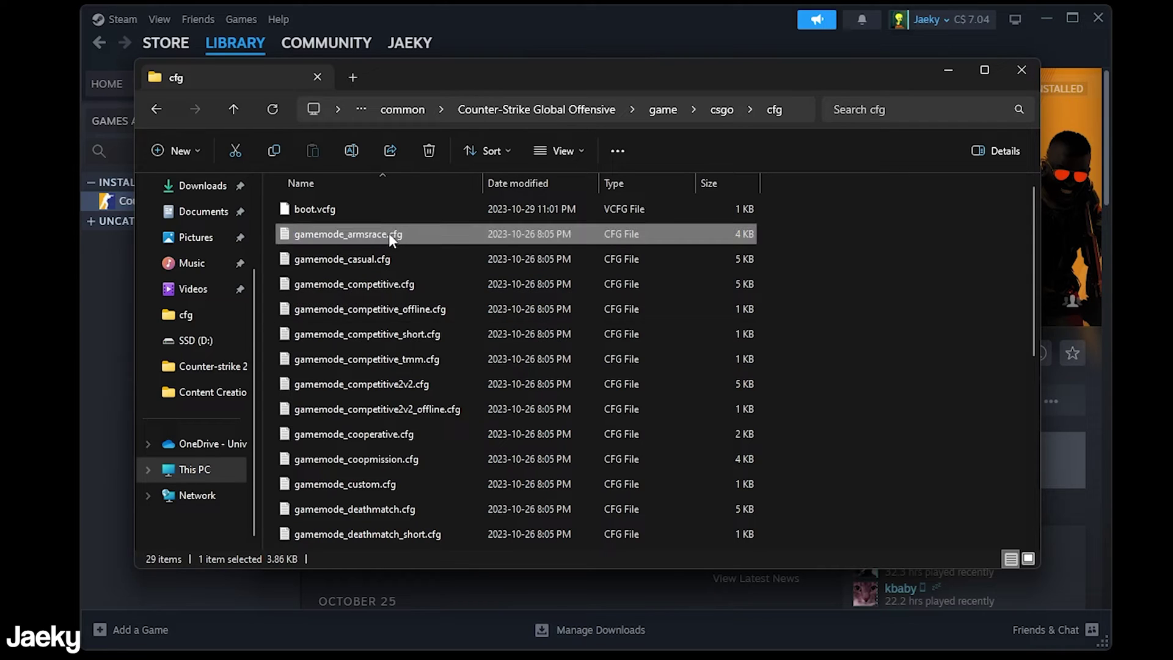
{"action": "left_click", "coordinate": [394, 234]}
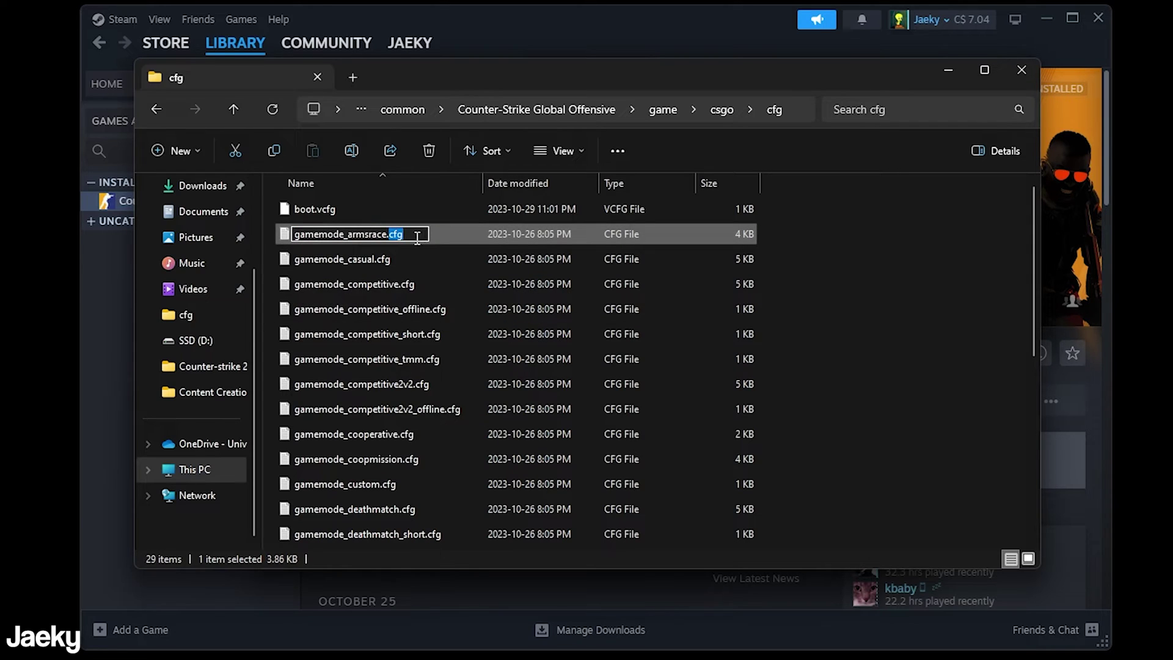
{"action": "double_click", "coordinate": [404, 235]}
{"action": "left_click", "coordinate": [437, 242]}
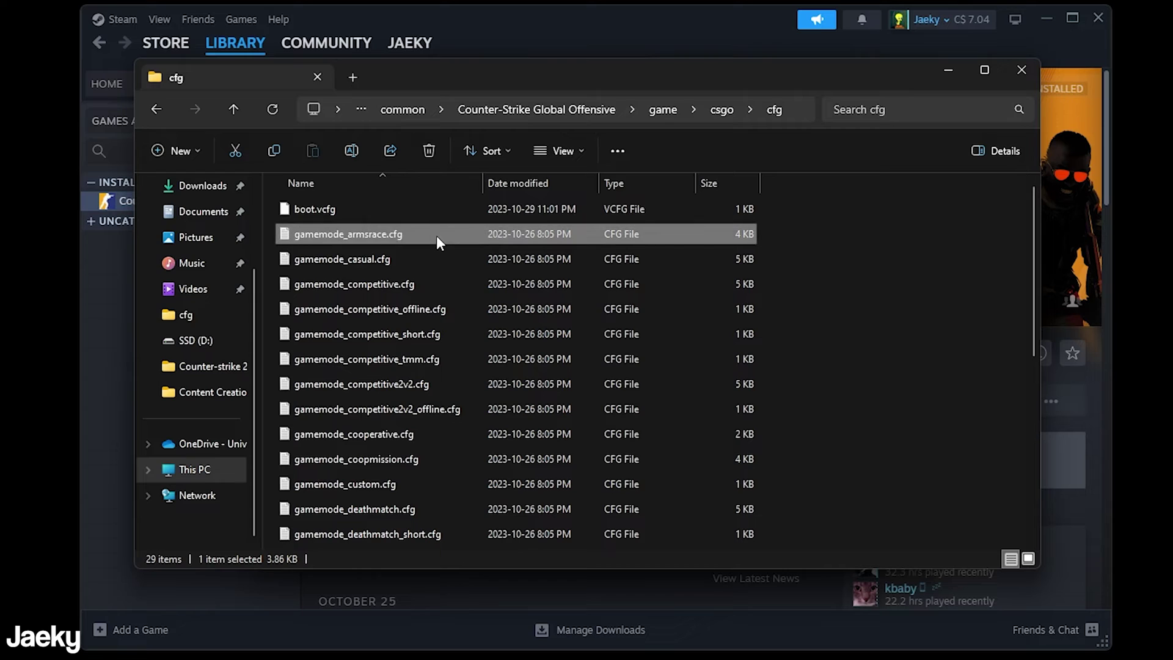
Create a new text document named autoexec in the cfg folder
{"action": "right_click", "coordinate": [782, 204]}
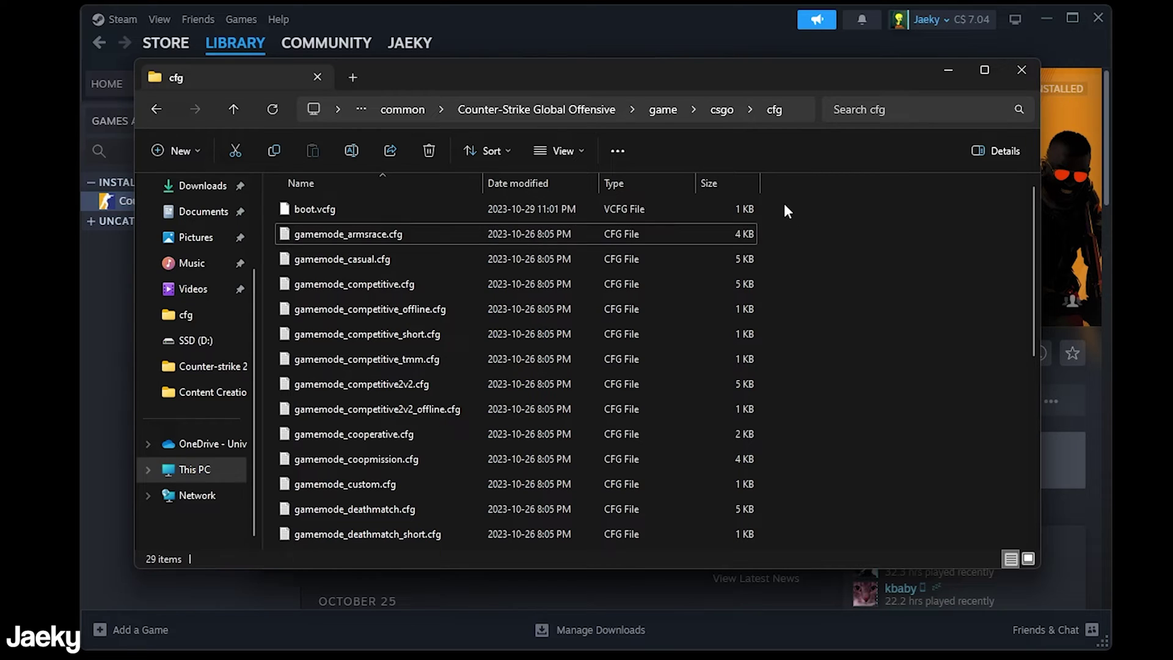
{"action": "mouse_move", "coordinate": [829, 334]}
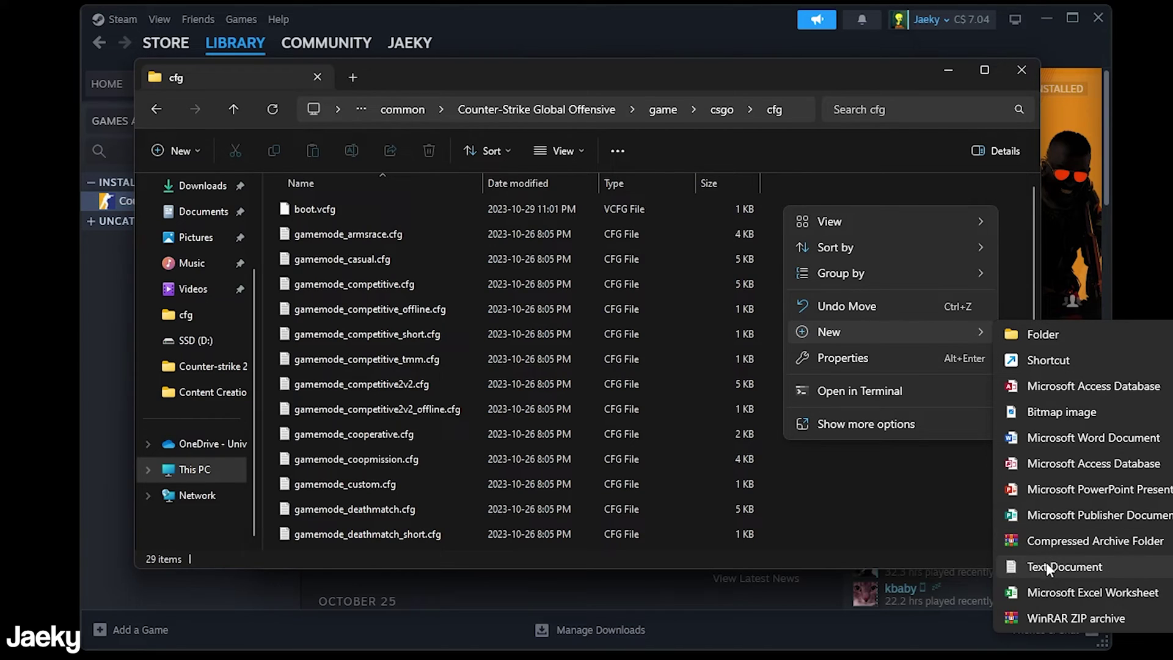
{"action": "left_click", "coordinate": [1047, 565]}
{"action": "type", "text": "autoexec.txt"}
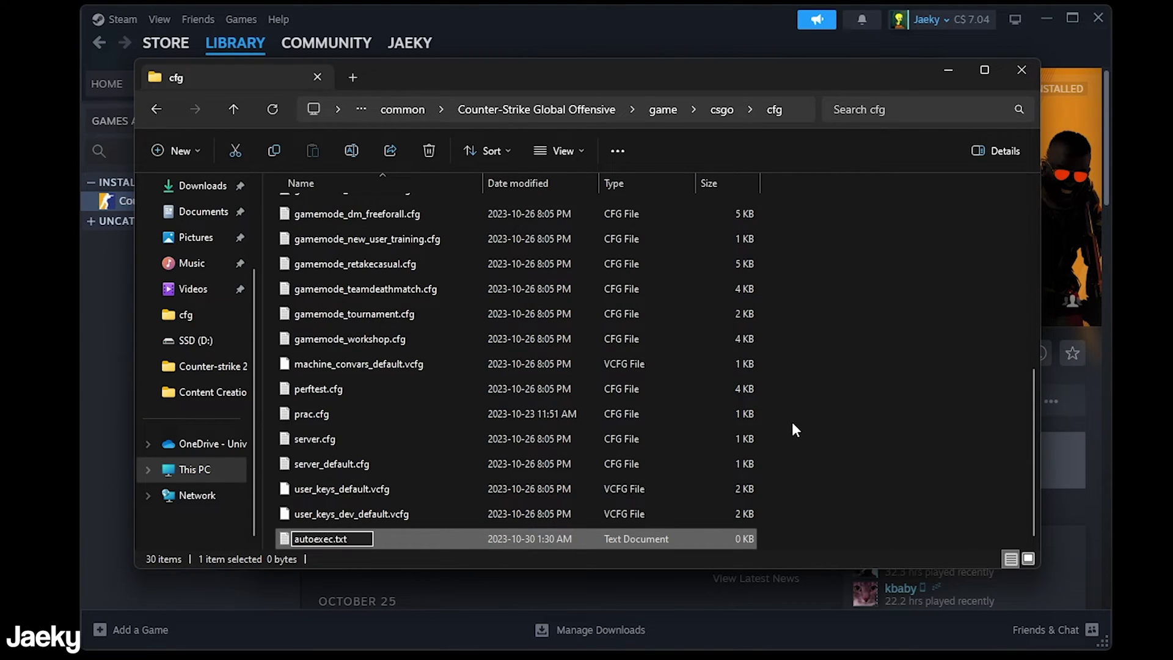
{"action": "key", "text": "Return"}
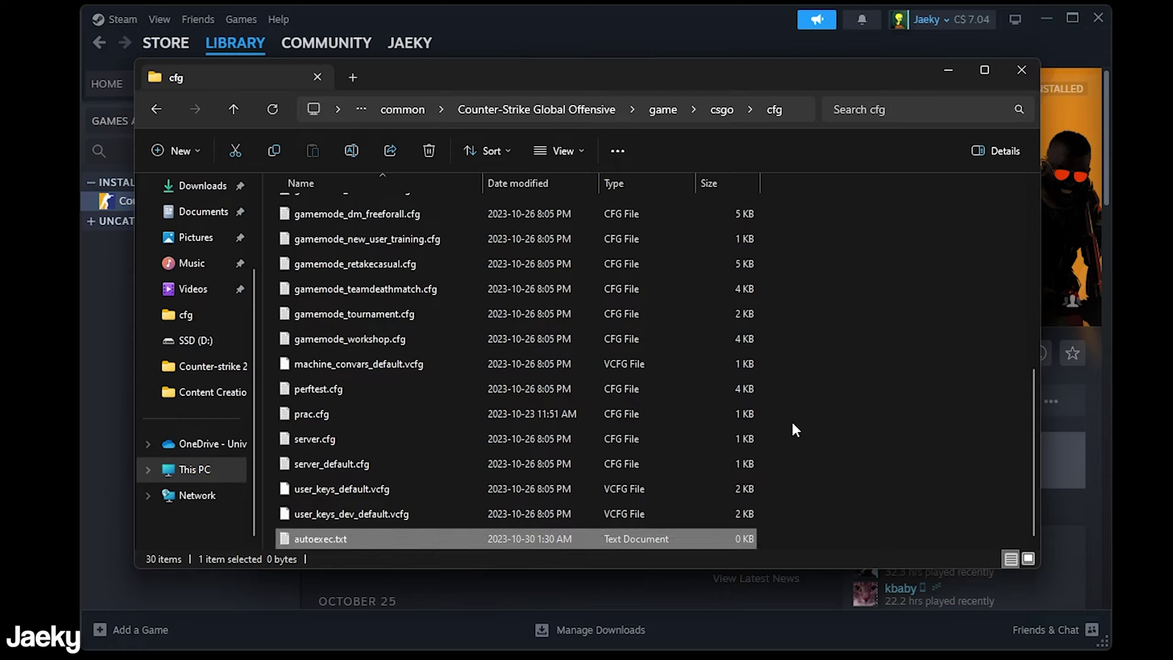
Change the file's extension from txt to cfg, accepting the extension-change warning
{"action": "left_click", "coordinate": [343, 539]}
{"action": "left_click_drag", "start_coordinate": [348, 539], "coordinate": [337, 540]}
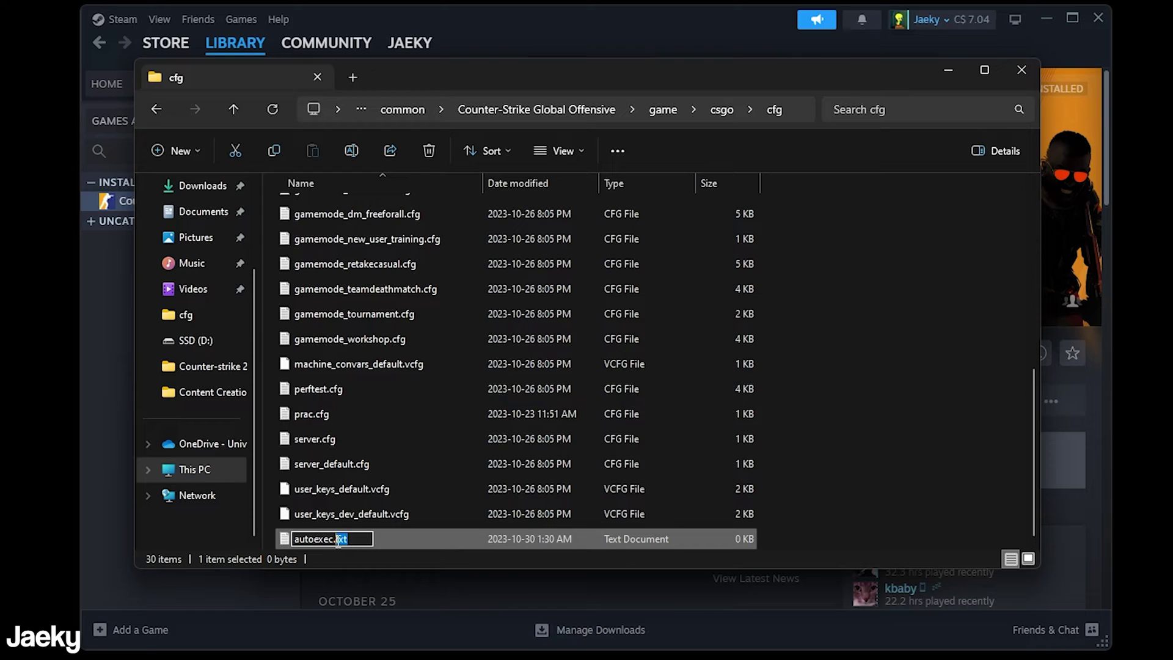
{"action": "type", "text": "cfg"}
{"action": "key", "text": "Return"}
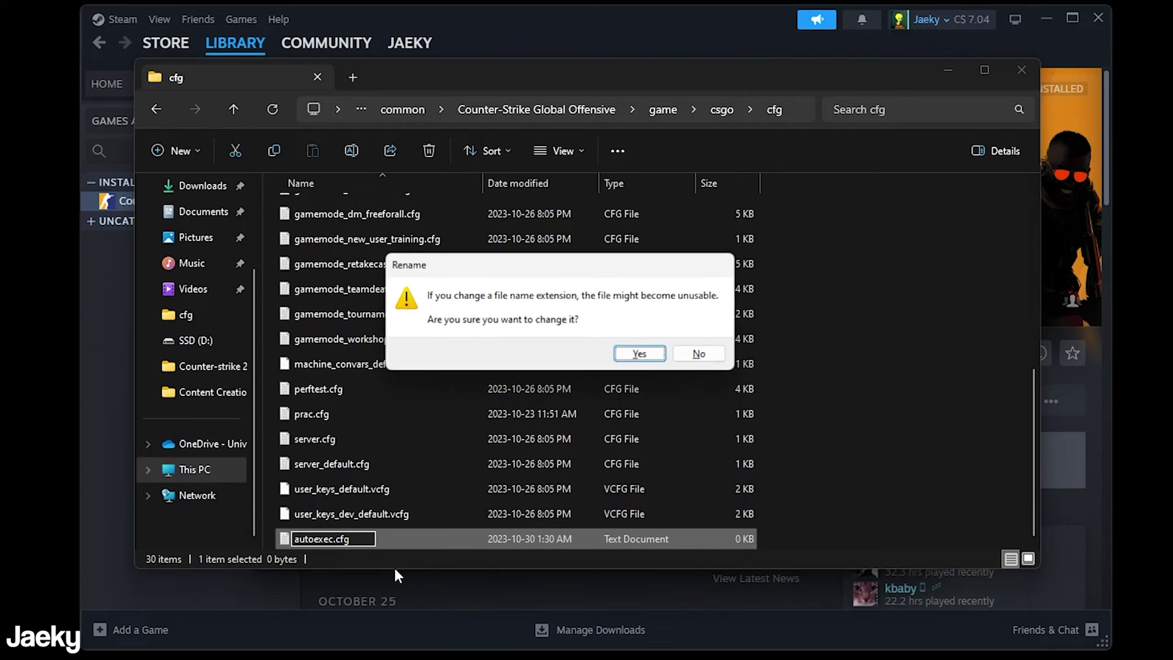
{"action": "left_click", "coordinate": [634, 365]}
{"action": "left_click", "coordinate": [805, 536]}
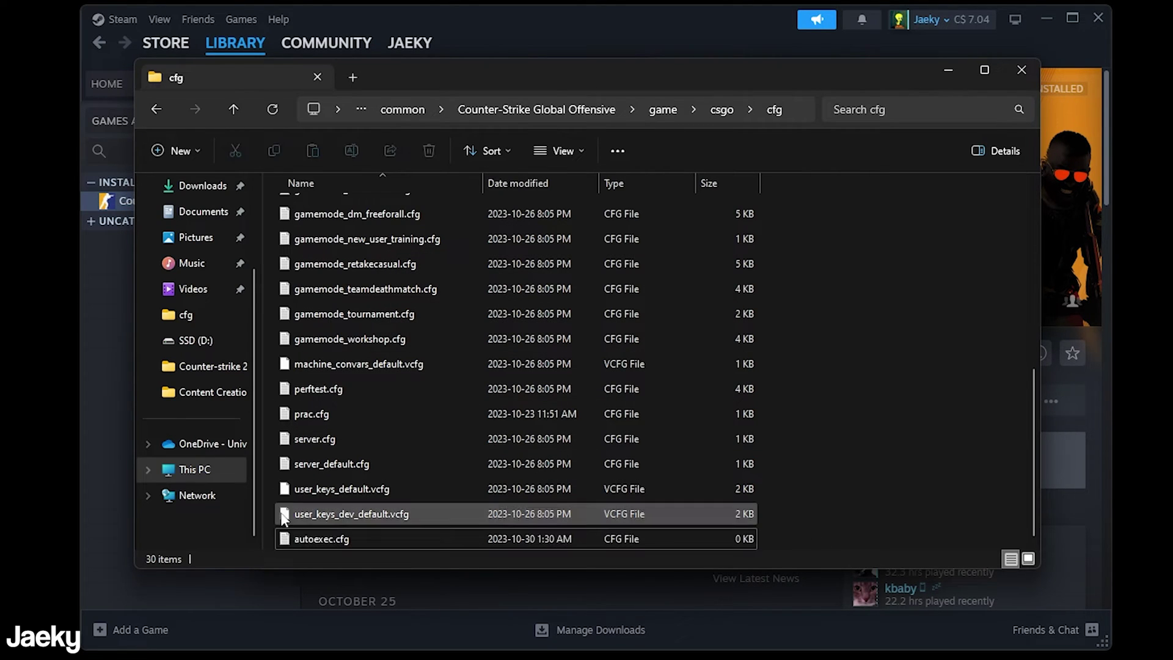
{"action": "left_click", "coordinate": [347, 539]}
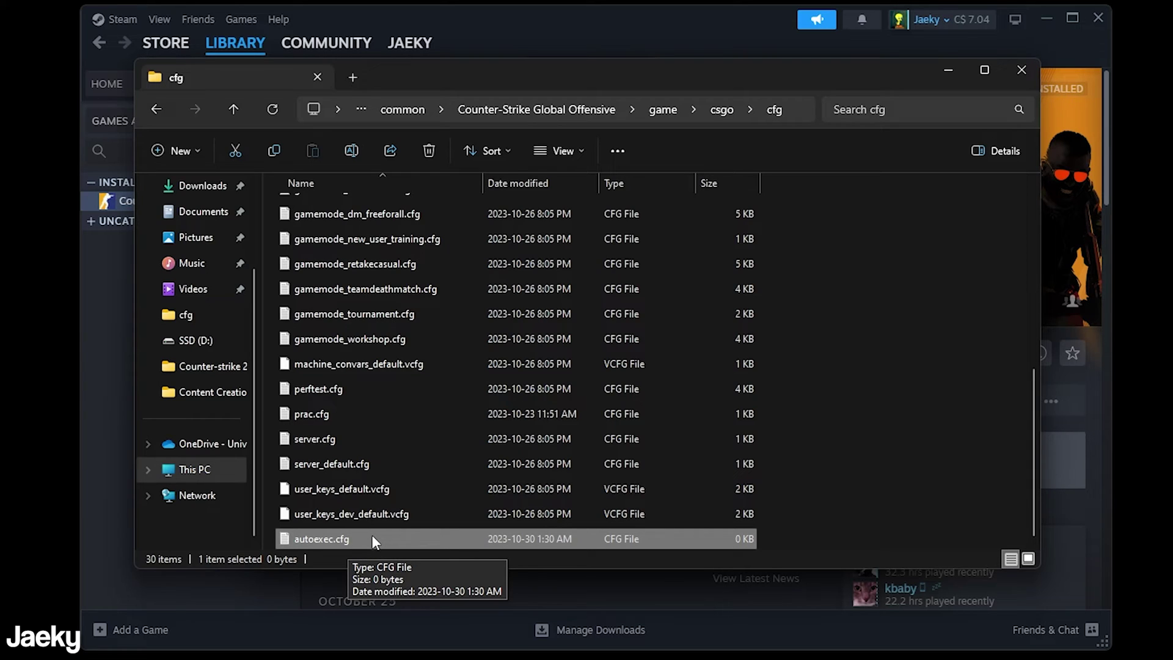
Open autoexec.cfg in Notepad, move the Notepad window aside, and return to the cfg folder
{"action": "left_click", "coordinate": [665, 532]}
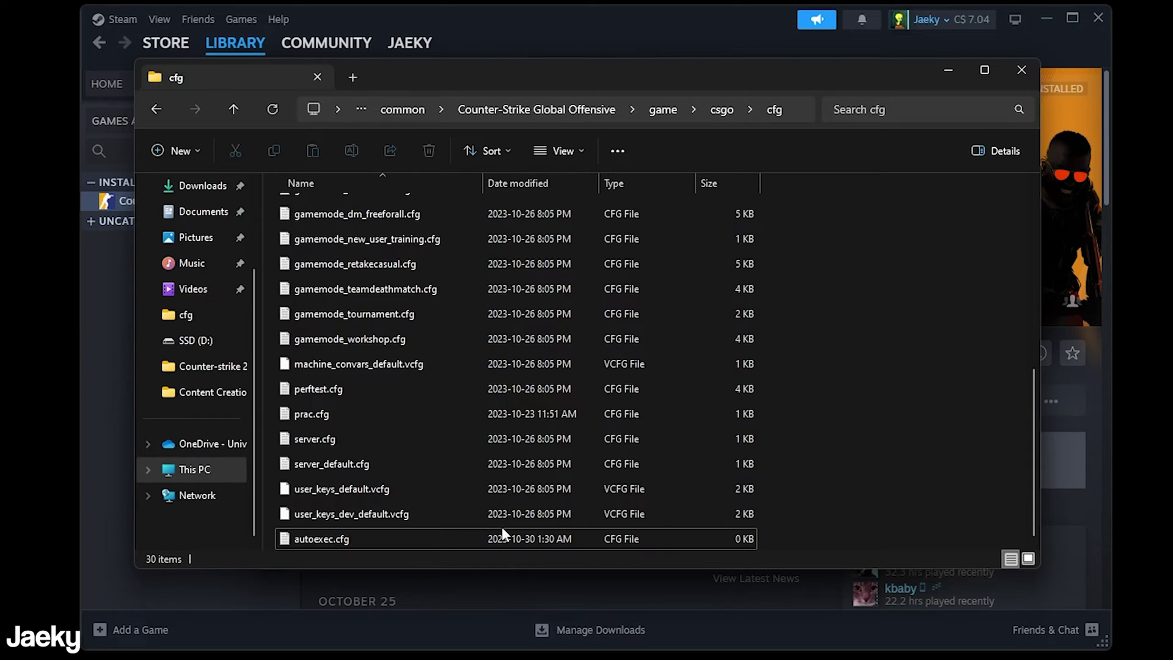
{"action": "double_click", "coordinate": [369, 538]}
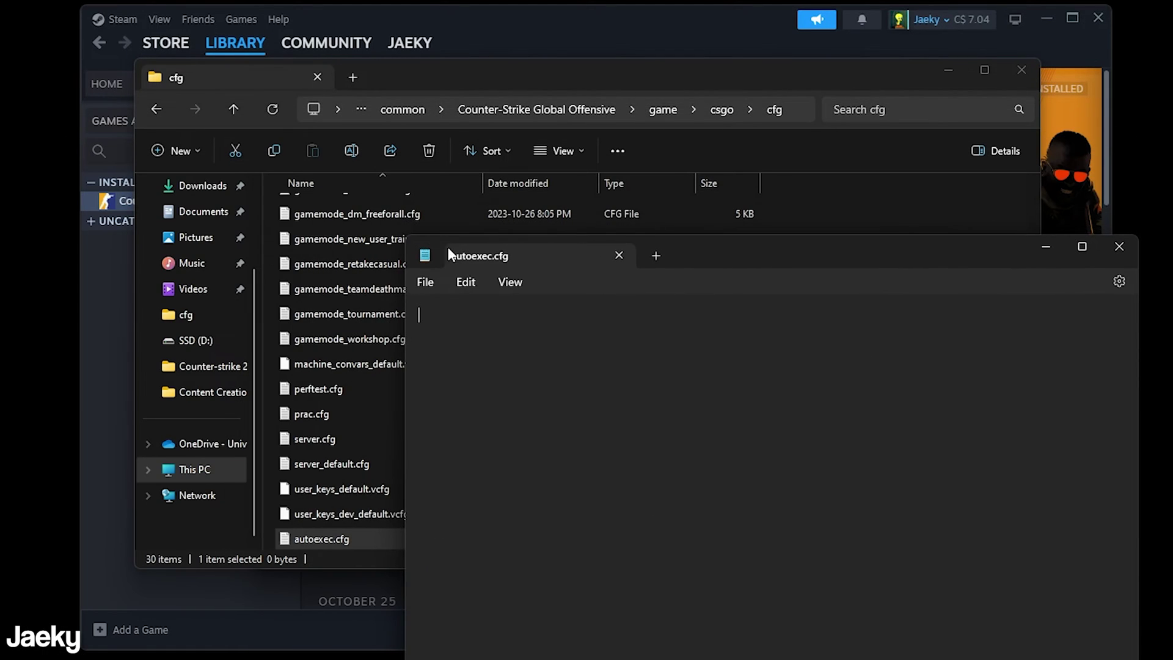
{"action": "left_click_drag", "start_coordinate": [675, 260], "coordinate": [658, 121]}
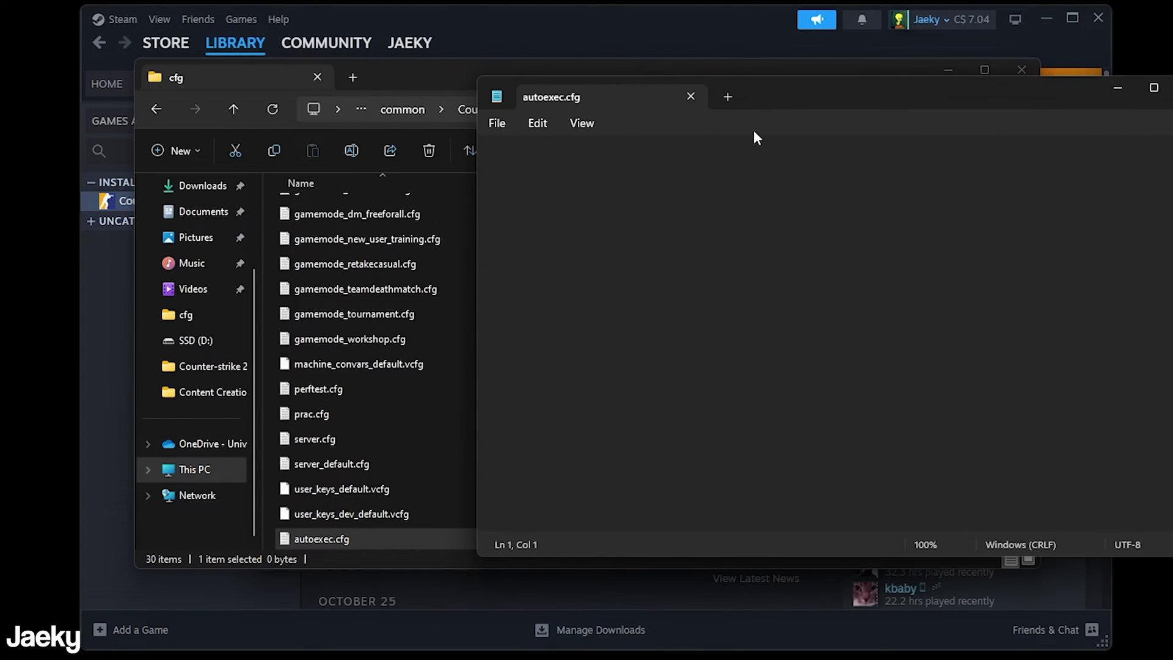
{"action": "left_click", "coordinate": [388, 537]}
{"action": "right_click", "coordinate": [398, 537]}
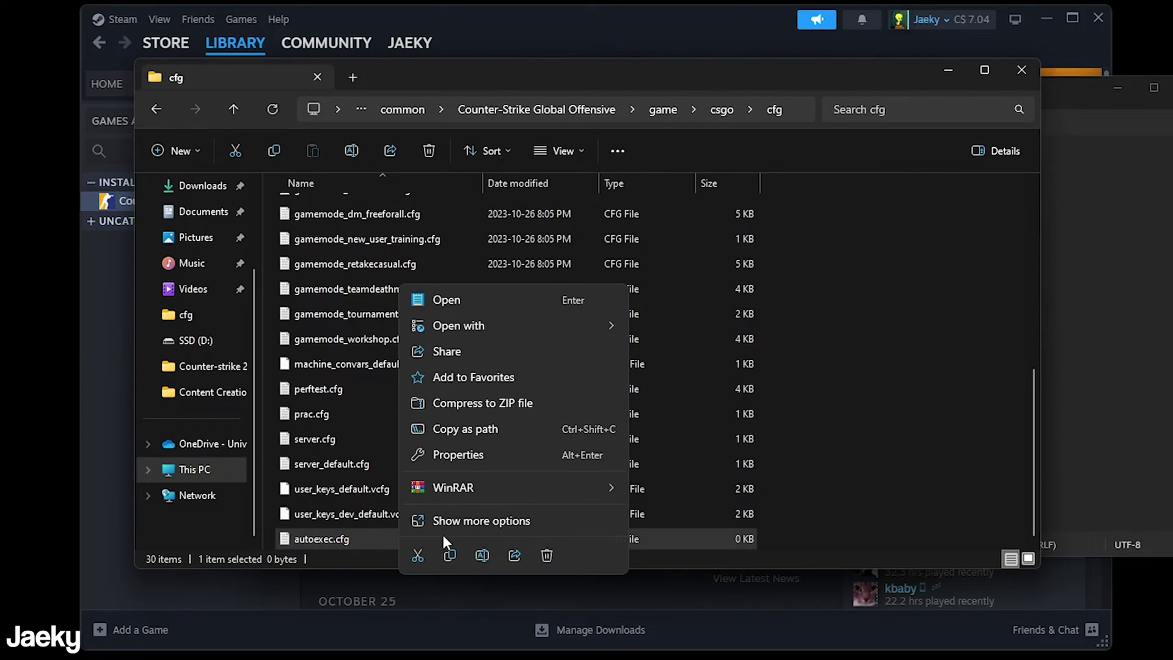
Set Notepad as the default app for .cfg files through autoexec.cfg's Properties
{"action": "left_click", "coordinate": [361, 539]}
{"action": "right_click", "coordinate": [389, 535]}
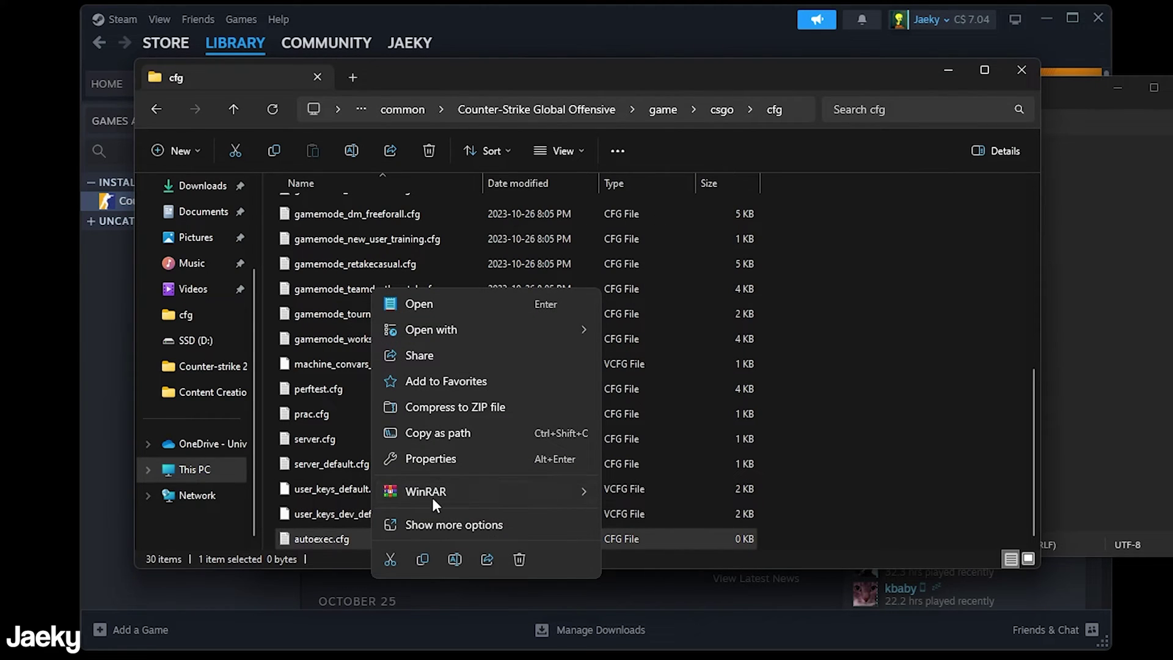
{"action": "left_click", "coordinate": [442, 464]}
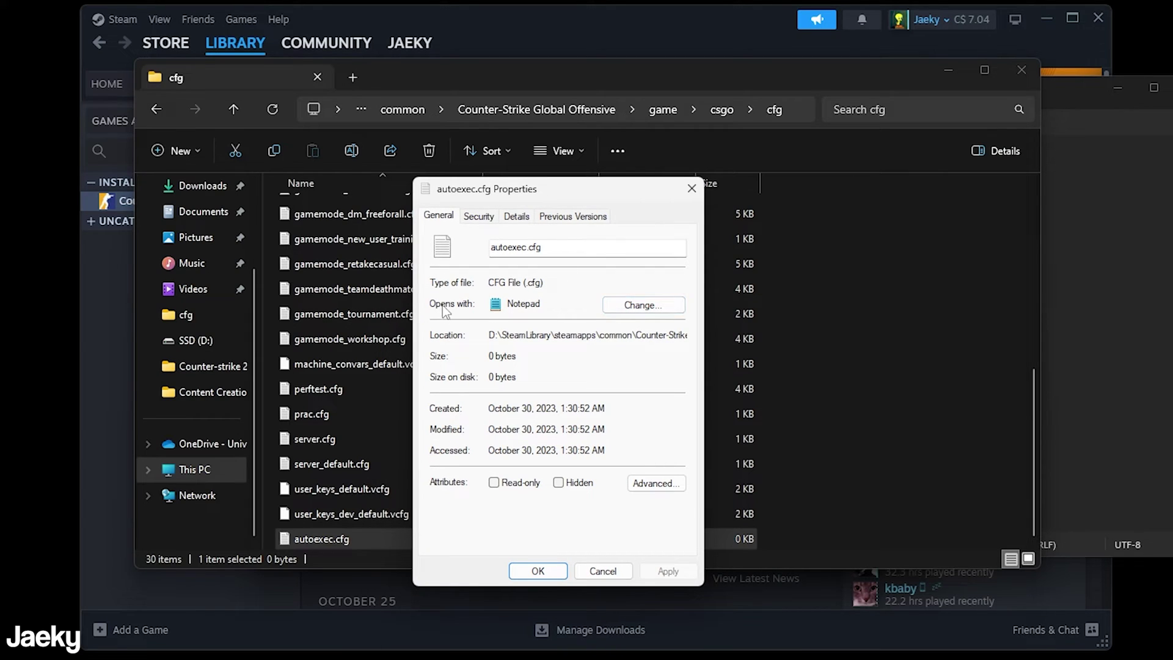
{"action": "left_click", "coordinate": [629, 310]}
{"action": "left_click", "coordinate": [478, 215]}
{"action": "left_click", "coordinate": [636, 583]}
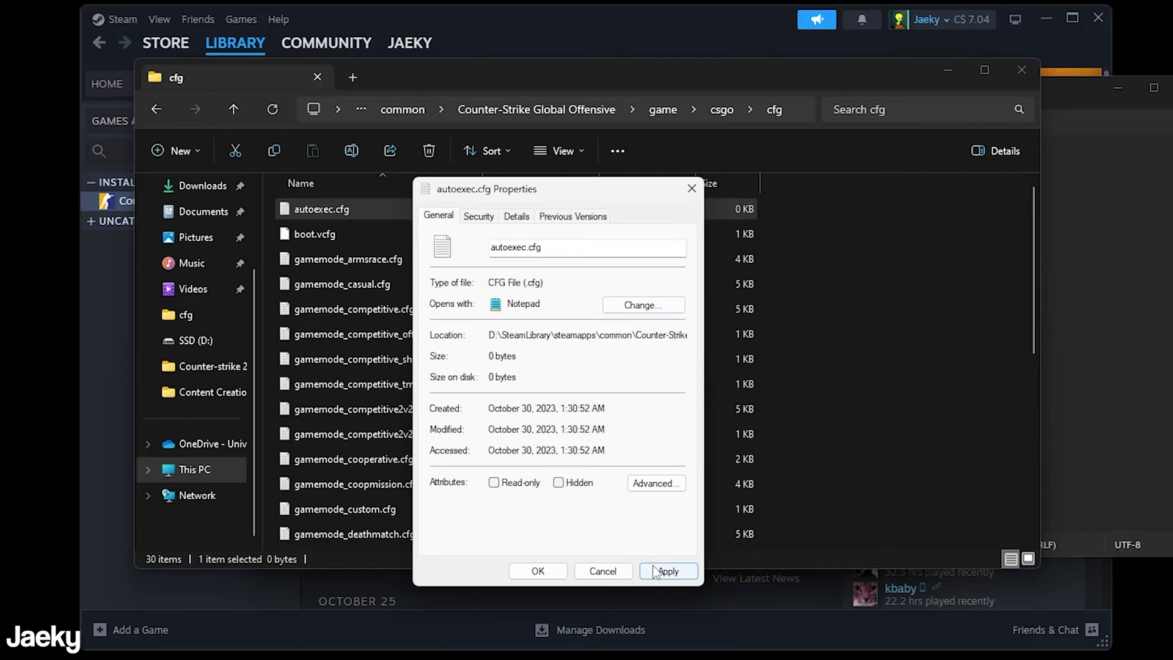
{"action": "left_click", "coordinate": [537, 571]}
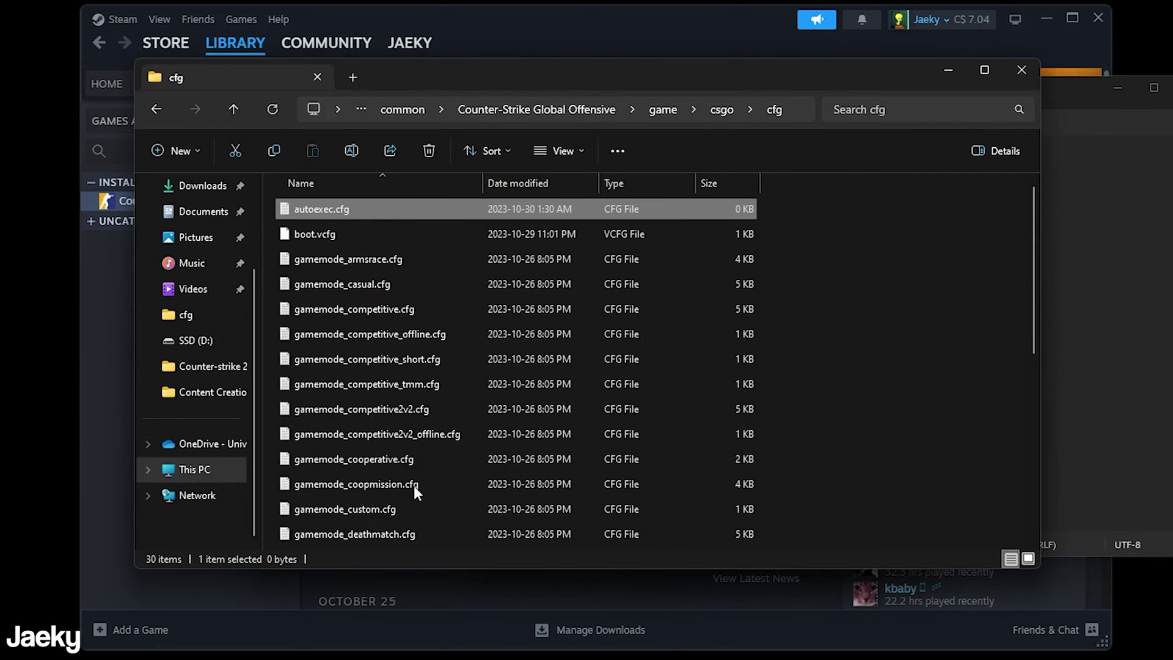
Open autoexec.cfg in Notepad and write clear as its first line
{"action": "double_click", "coordinate": [344, 208]}
{"action": "left_click_drag", "start_coordinate": [770, 98], "coordinate": [592, 134]}
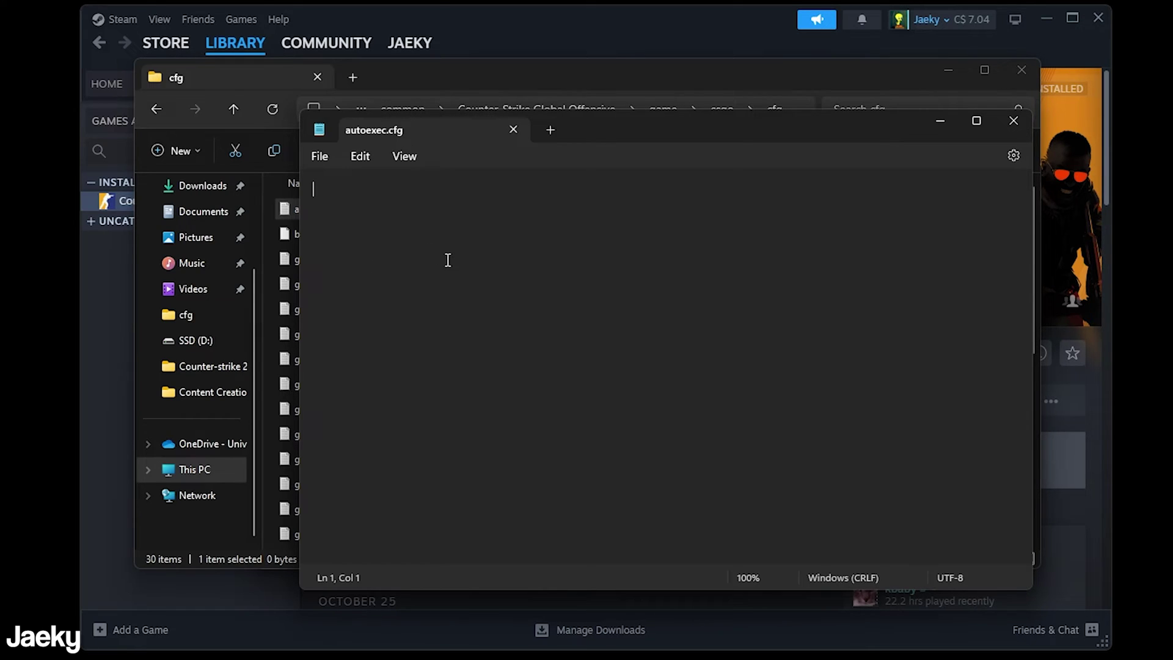
{"action": "type", "text": "clear"}
{"action": "double_click", "coordinate": [354, 187]}
{"action": "left_click", "coordinate": [374, 188]}
{"action": "double_click", "coordinate": [318, 191]}
{"action": "left_click", "coordinate": [413, 220]}
{"action": "key", "text": "Return"}
{"action": "key", "text": "Return"}
Add the line sensitivity "0.9", fixing its quotes, and start a new line
{"action": "type", "text": "sensi"}
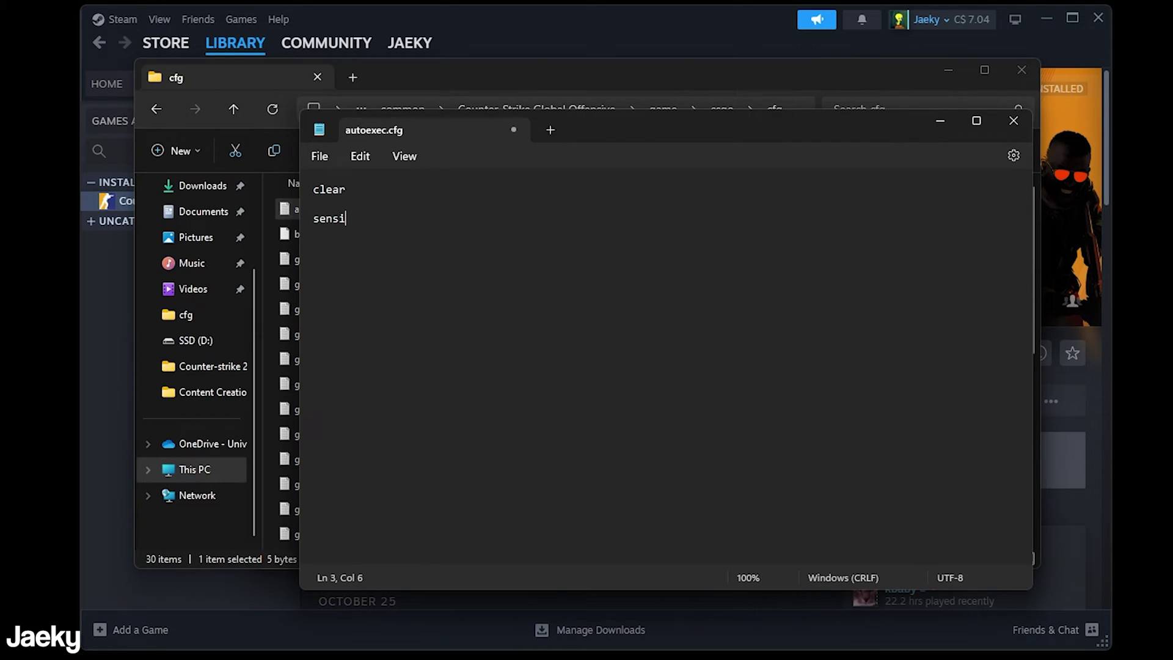
{"action": "type", "text": "tivity \"0.9\""}
{"action": "left_click", "coordinate": [392, 219]}
{"action": "key", "text": "End"}
{"action": "key", "text": "BackSpace"}
{"action": "key", "text": "Left"}
{"action": "key", "text": "Left"}
{"action": "key", "text": "Left"}
{"action": "key", "text": "BackSpace"}
{"action": "type", "text": "\""}
{"action": "key", "text": "End"}
{"action": "type", "text": "\""}
{"action": "key", "text": "Return"}
Add the lines fps_max "300" and bind "V" "+voicerecord" below the sensitivity setting
{"action": "left_click_drag", "start_coordinate": [425, 219], "coordinate": [418, 218]}
{"action": "left_click", "coordinate": [406, 244]}
{"action": "type", "text": "fps_max"}
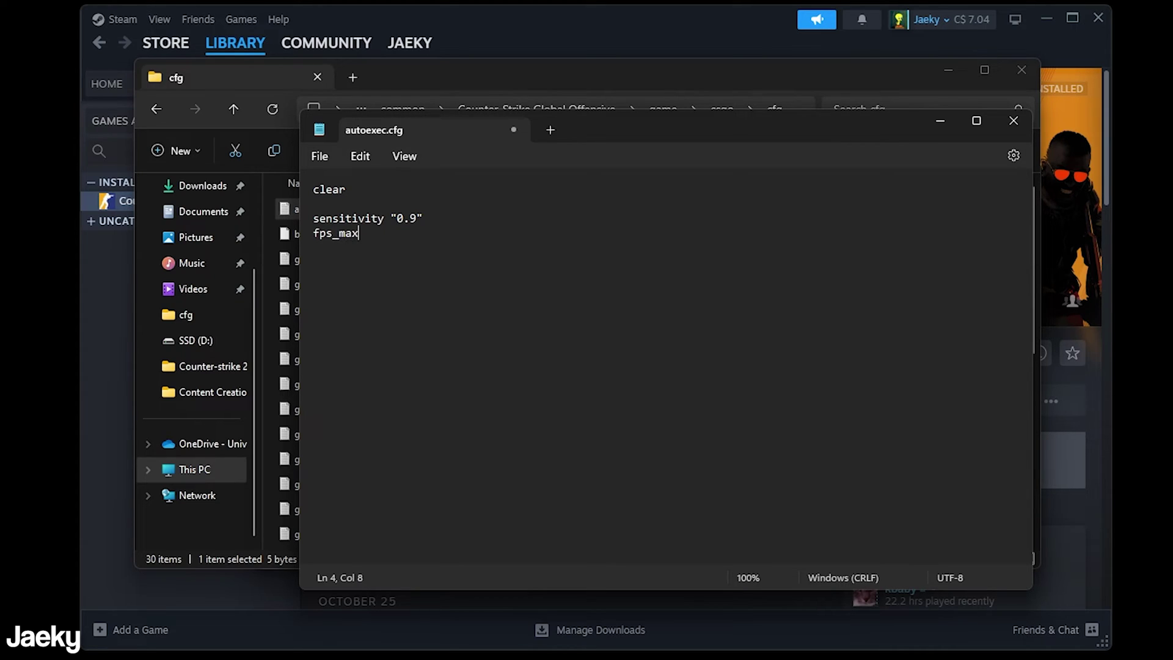
{"action": "type", "text": " \"300\""}
{"action": "left_click_drag", "start_coordinate": [401, 232], "coordinate": [311, 233]}
{"action": "left_click", "coordinate": [420, 245]}
{"action": "type", "text": "bind \"V\" \"+voicerecord\""}
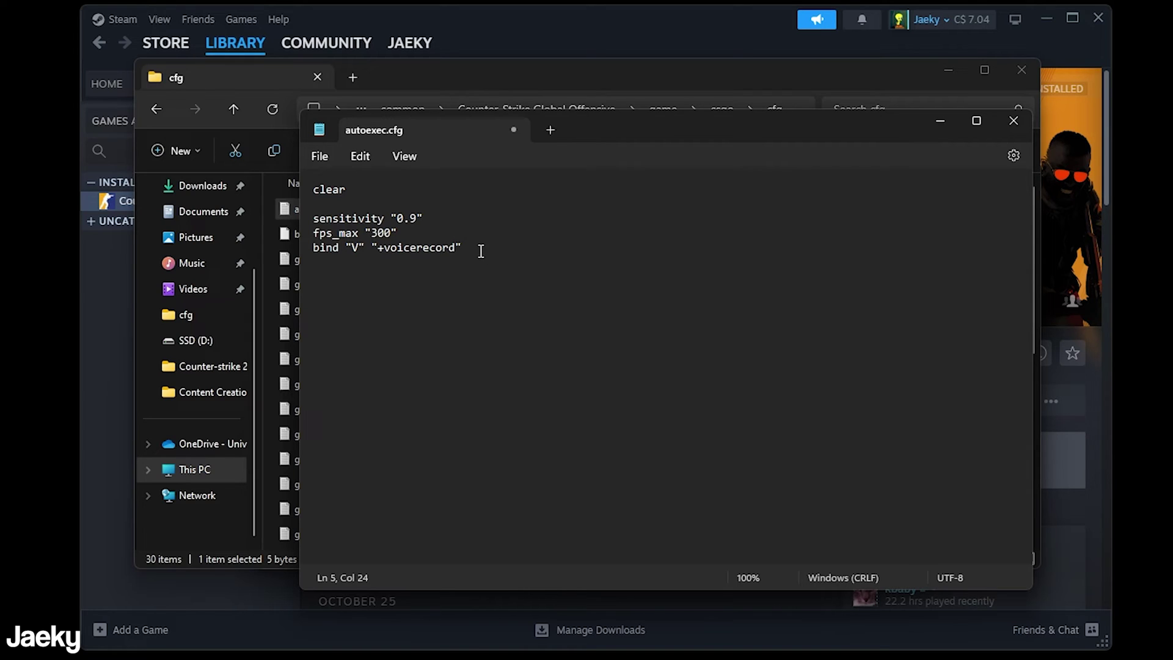
{"action": "left_click_drag", "start_coordinate": [474, 259], "coordinate": [275, 252]}
{"action": "left_click", "coordinate": [520, 270]}
{"action": "key", "text": "Return"}
Add bind "MWHEELDOWN" "+jump" on a new line, save with Ctrl+S, and leave a blank line
{"action": "double_click", "coordinate": [354, 249]}
{"action": "left_click", "coordinate": [490, 259]}
{"action": "left_click", "coordinate": [517, 246]}
{"action": "key", "text": "Return"}
{"action": "key", "text": "Return"}
{"action": "type", "text": "bind \"MWHEELDOWN\" "}
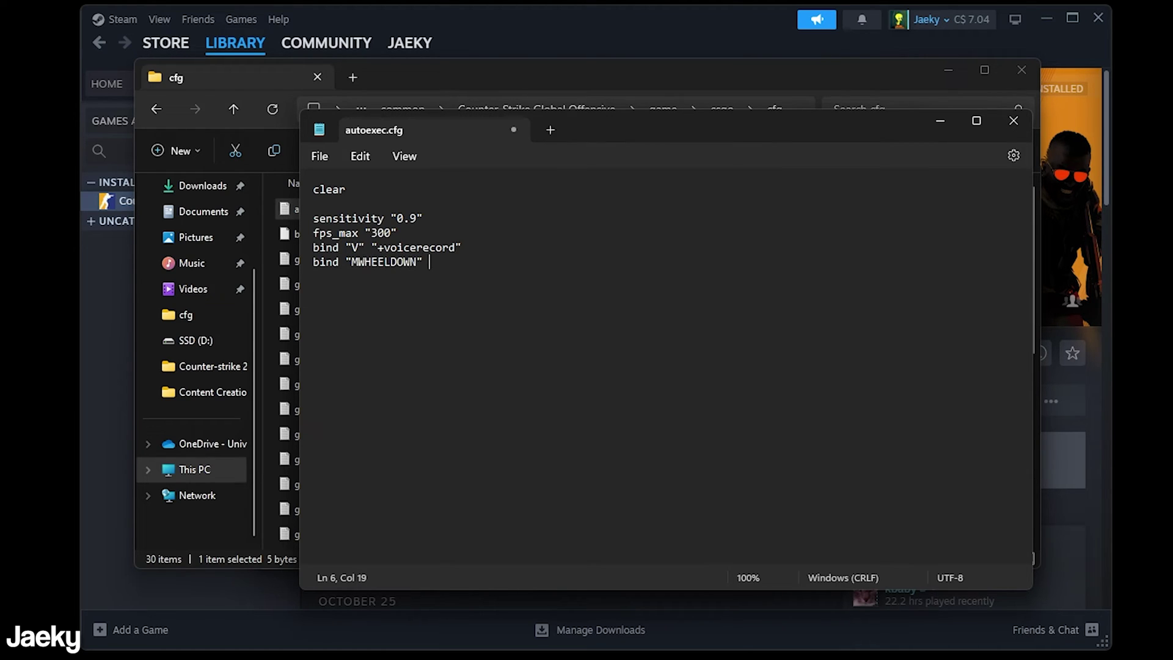
{"action": "type", "text": "\"+jump\""}
{"action": "key", "text": "ctrl+s"}
{"action": "left_click_drag", "start_coordinate": [352, 263], "coordinate": [418, 262]}
{"action": "left_click", "coordinate": [457, 268]}
{"action": "key", "text": "Right"}
{"action": "key", "text": "Right"}
{"action": "key", "text": "Right"}
{"action": "key", "text": "Return"}
{"action": "key", "text": "Return"}
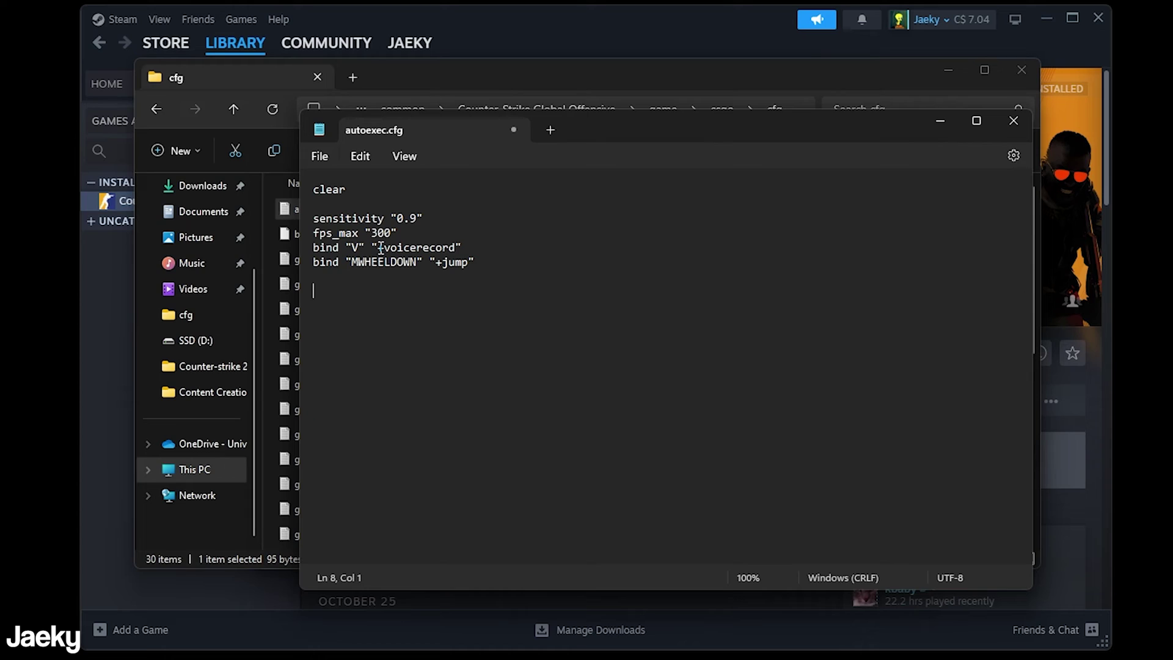
Paste the +dropc4 and -dropc4 aliases with bind "H" "+dropc4", removing the extra blank line
{"action": "left_click", "coordinate": [366, 395]}
{"action": "type", "text": "alias \"+dropc4\" \"slot3; slot5\" alias \"-dropc4\" \"drop; slot2; slot1\" bind \"H\" \"+dropc4\""}
{"action": "left_click", "coordinate": [342, 295]}
{"action": "key", "text": "BackSpace"}
{"action": "left_click_drag", "start_coordinate": [311, 293], "coordinate": [507, 328]}
{"action": "left_click", "coordinate": [391, 334]}
{"action": "double_click", "coordinate": [355, 320]}
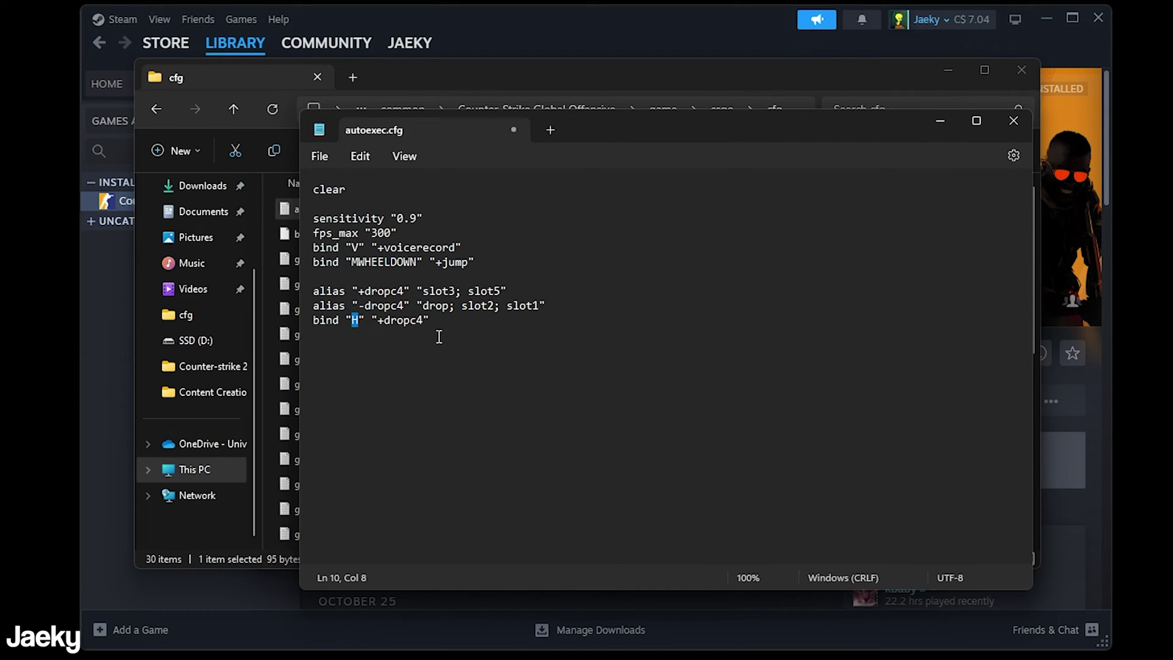
{"action": "left_click", "coordinate": [358, 324]}
{"action": "left_click_drag", "start_coordinate": [462, 326], "coordinate": [232, 284]}
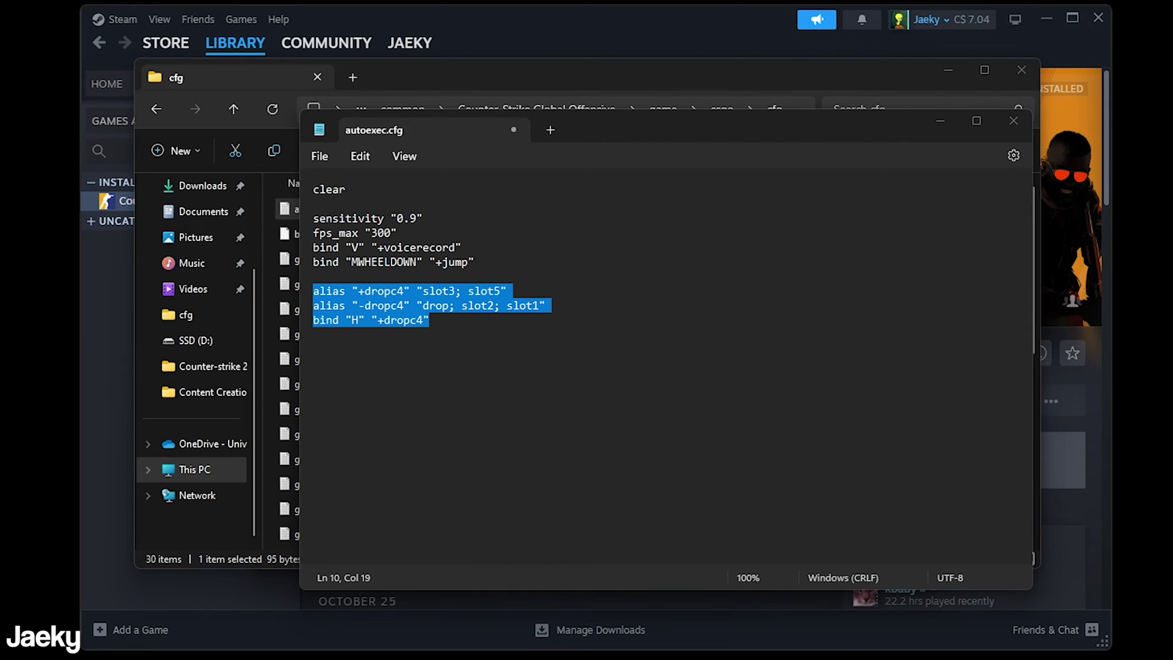
Paste the +ju, +ja and +jum jump-throw aliases with T bound to all three
{"action": "left_click", "coordinate": [515, 362]}
{"action": "key", "text": "Return"}
{"action": "key", "text": "Return"}
{"action": "type", "text": "alias \"+ju\" \"+jump\" alias \"+ja\" \"-attack; -attack2\" alias \"+jum\" \"-jump\" bind \"T\" \"+ju; +ja; +jum\""}
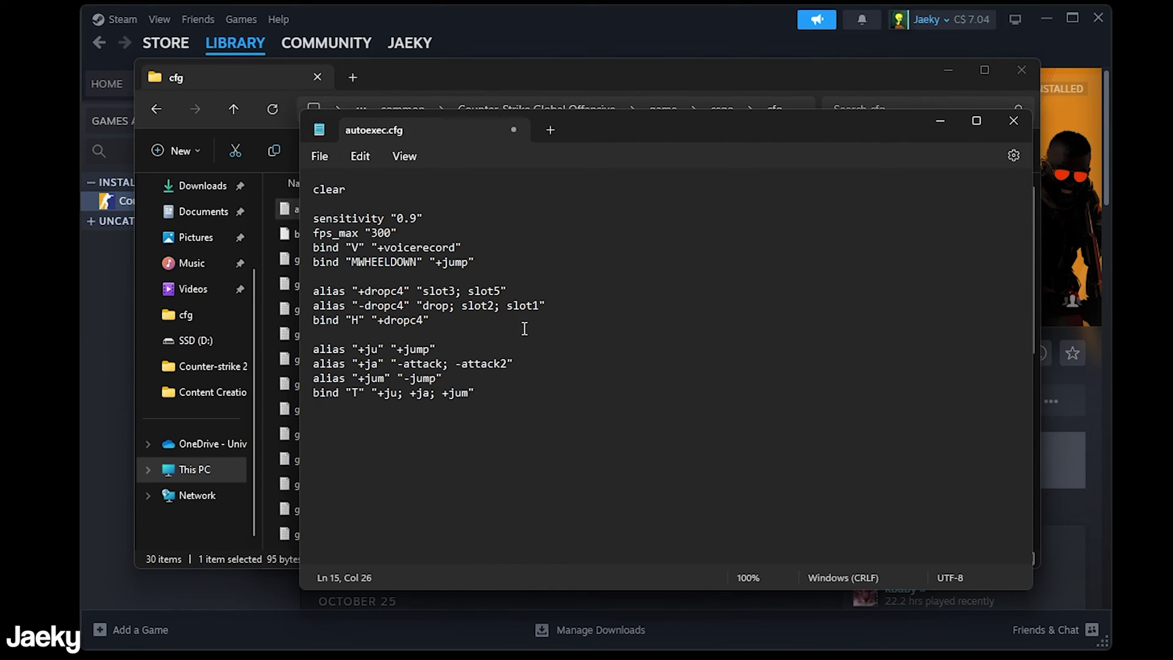
{"action": "left_click_drag", "start_coordinate": [472, 394], "coordinate": [264, 350]}
{"action": "left_click", "coordinate": [422, 393]}
{"action": "left_click", "coordinate": [389, 376]}
Tidy the blank lines after the last bind and save autoexec.cfg
{"action": "left_click_drag", "start_coordinate": [541, 397], "coordinate": [302, 263]}
{"action": "left_click", "coordinate": [375, 320]}
{"action": "left_click", "coordinate": [498, 390]}
{"action": "key", "text": "Return"}
{"action": "key", "text": "Return"}
{"action": "key", "text": "BackSpace"}
{"action": "left_click", "coordinate": [330, 160]}
Save autoexec.cfg, then move the File Explorer window left and narrow it beside Steam
{"action": "left_click", "coordinate": [327, 249]}
{"action": "left_click", "coordinate": [940, 120]}
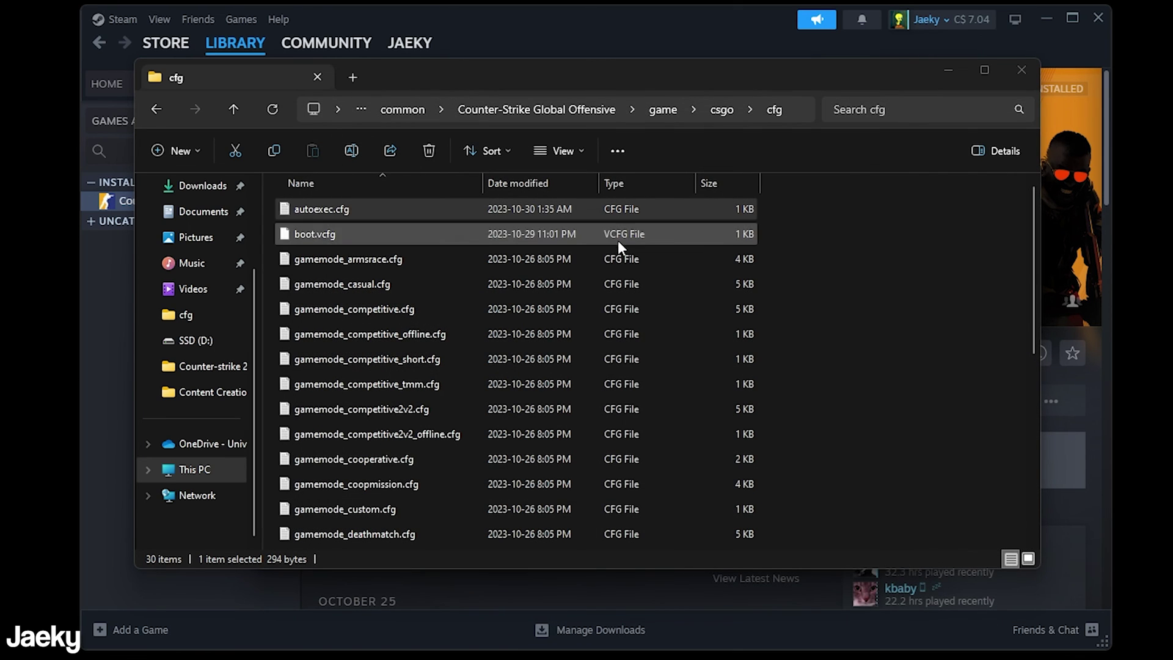
{"action": "left_click_drag", "start_coordinate": [605, 74], "coordinate": [431, 45]}
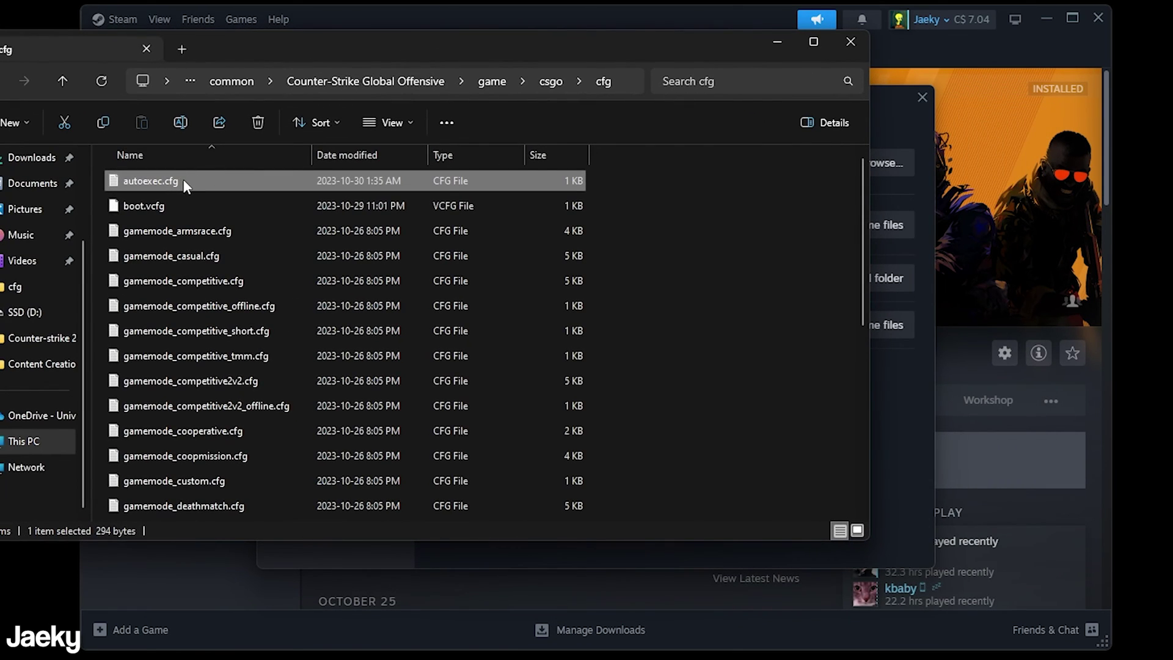
{"action": "left_click_drag", "start_coordinate": [868, 113], "coordinate": [553, 113]}
{"action": "left_click_drag", "start_coordinate": [408, 64], "coordinate": [263, 50]}
{"action": "left_click", "coordinate": [588, 354]}
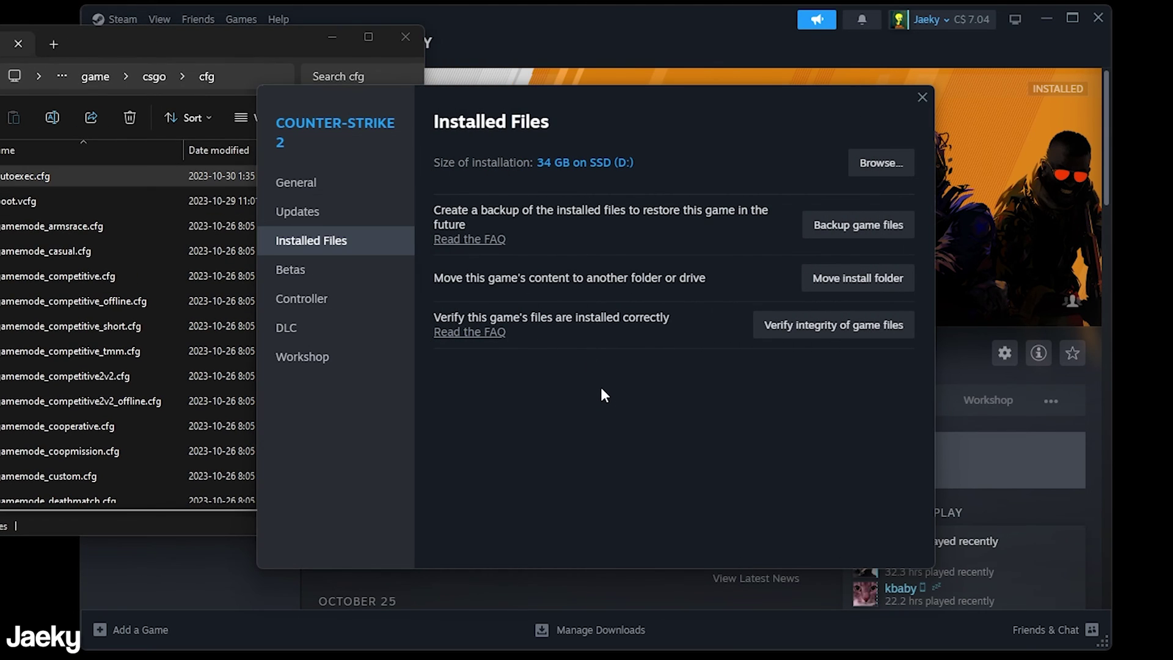
Append +exec autoexec.cfg to Counter-Strike 2's launch options after -novid -allow_third_party_software
{"action": "left_click", "coordinate": [921, 98]}
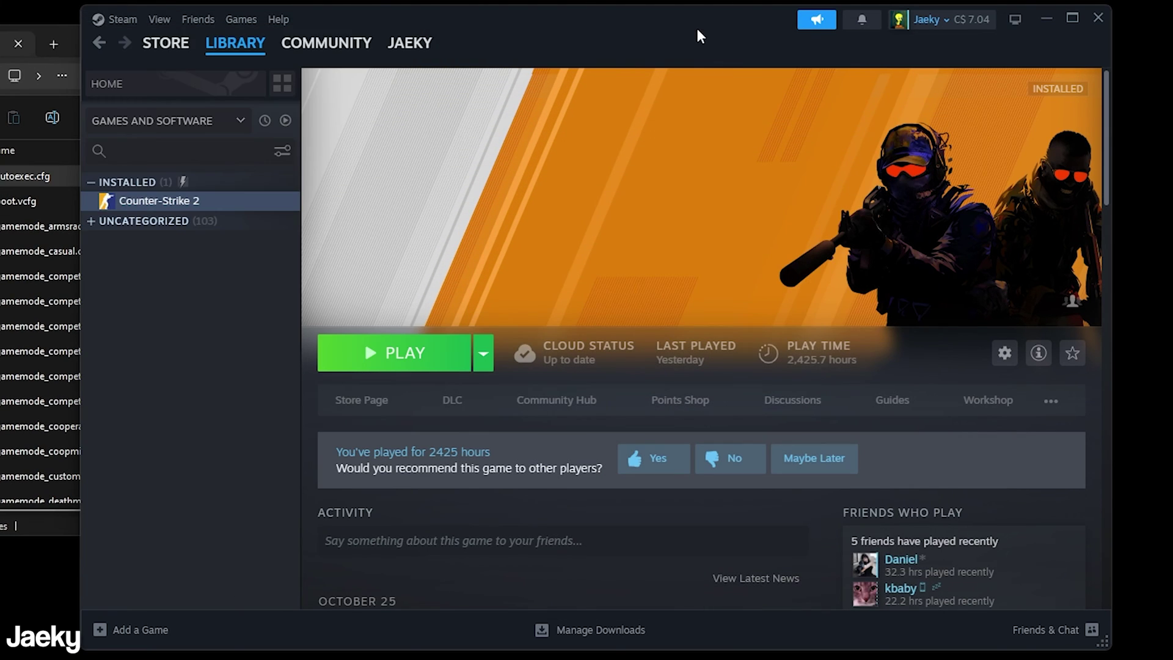
{"action": "right_click", "coordinate": [197, 202]}
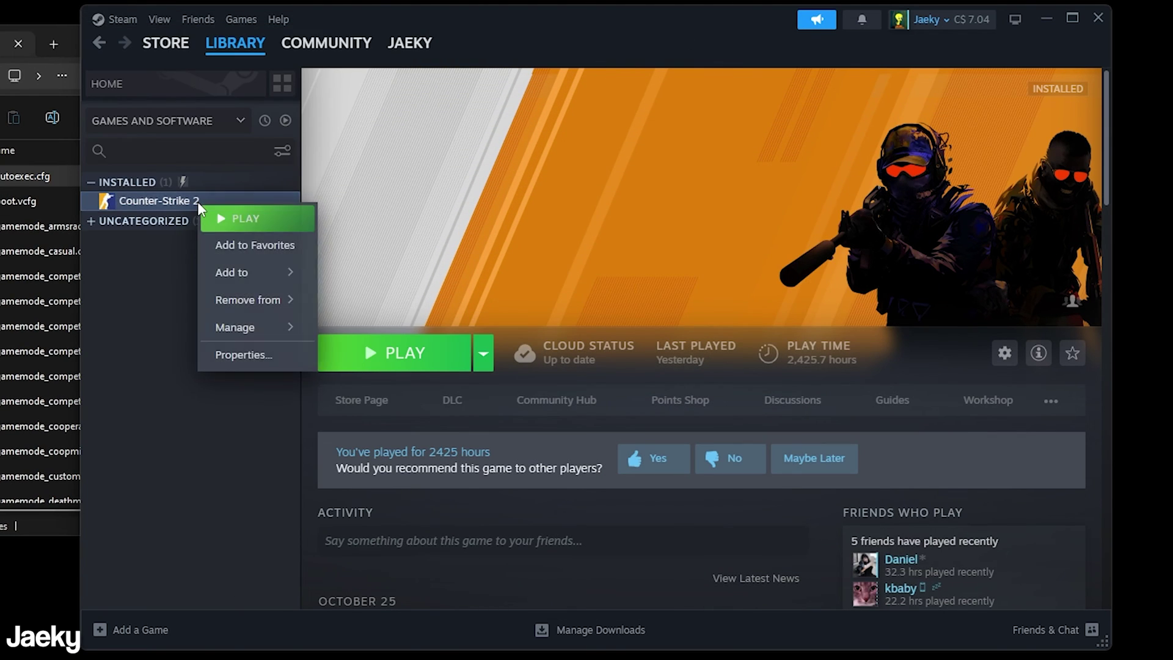
{"action": "left_click", "coordinate": [261, 367]}
{"action": "scroll", "coordinate": [479, 298], "scroll_direction": "down", "scroll_amount": 1}
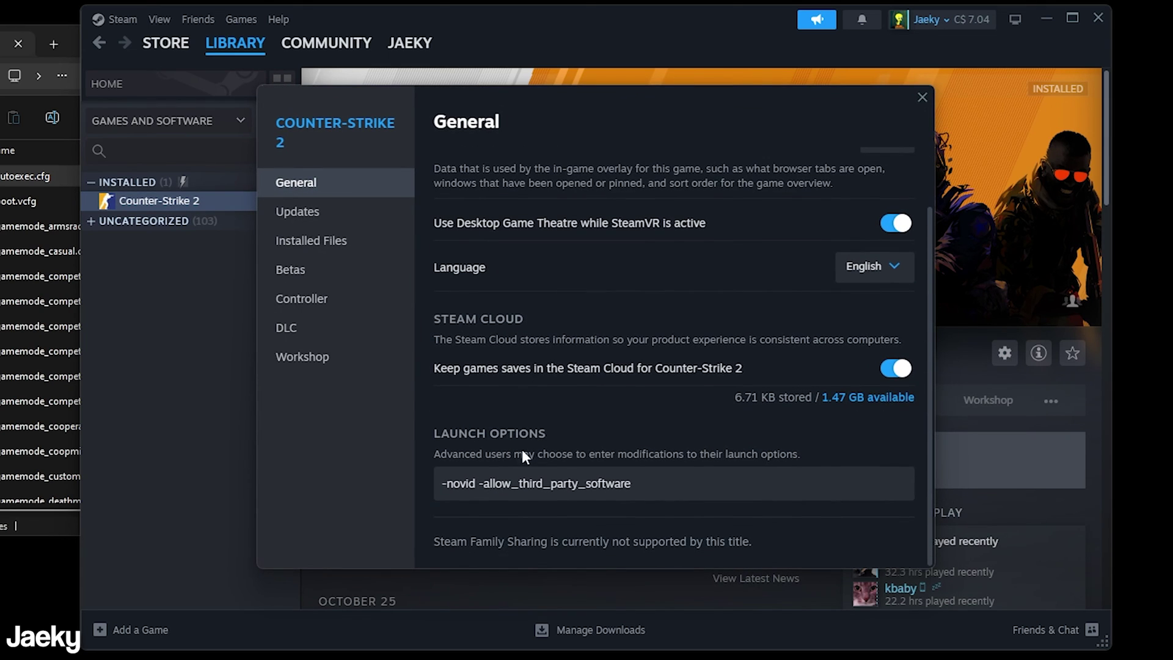
{"action": "left_click", "coordinate": [636, 479]}
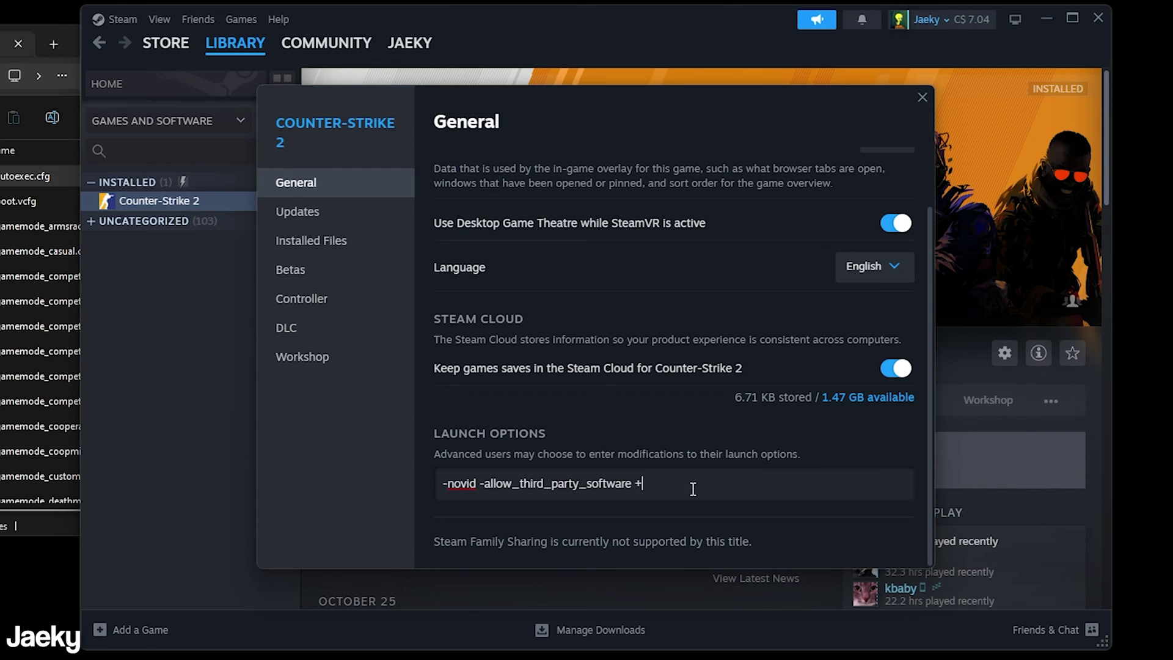
{"action": "type", "text": "+exec autoexec.cfg"}
{"action": "left_click_drag", "start_coordinate": [742, 487], "coordinate": [636, 484]}
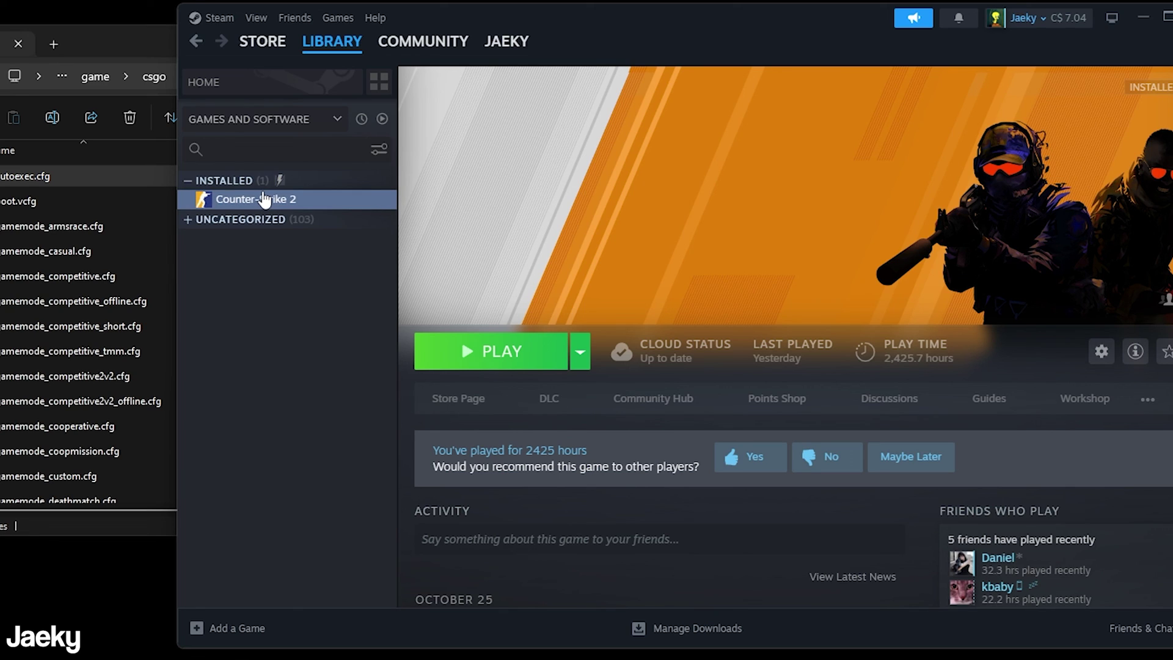
Run 'exec autoexec' in the Counter-Strike 2 in-game console
{"action": "left_click", "coordinate": [126, 171]}
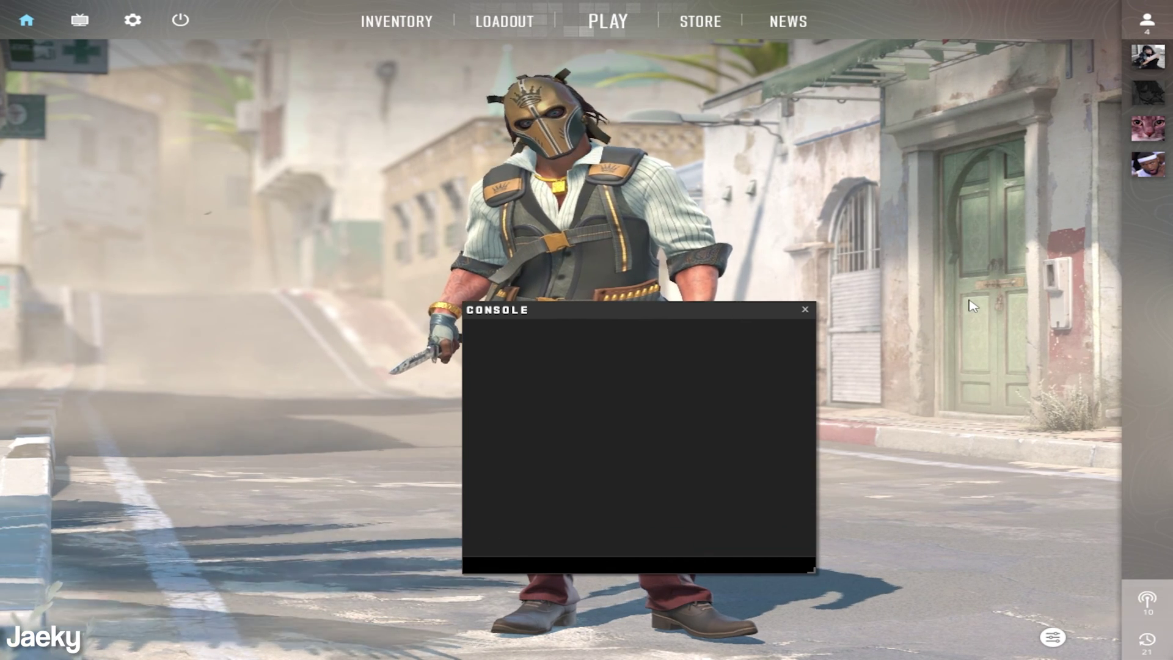
{"action": "left_click", "coordinate": [548, 563]}
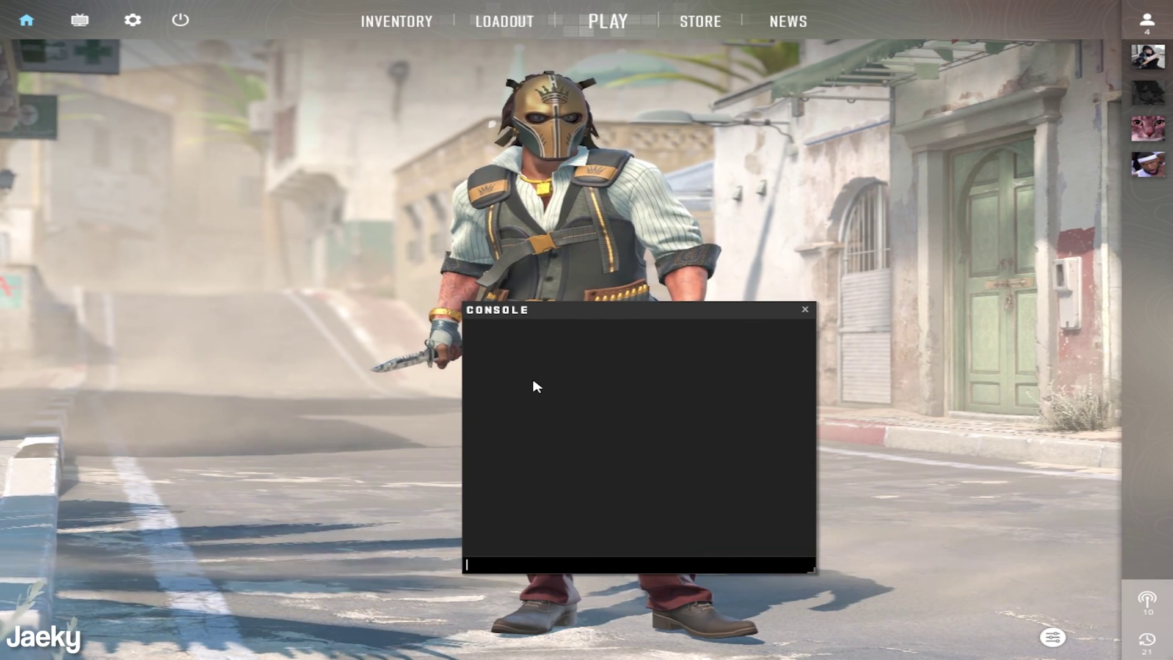
{"action": "type", "text": "e"}
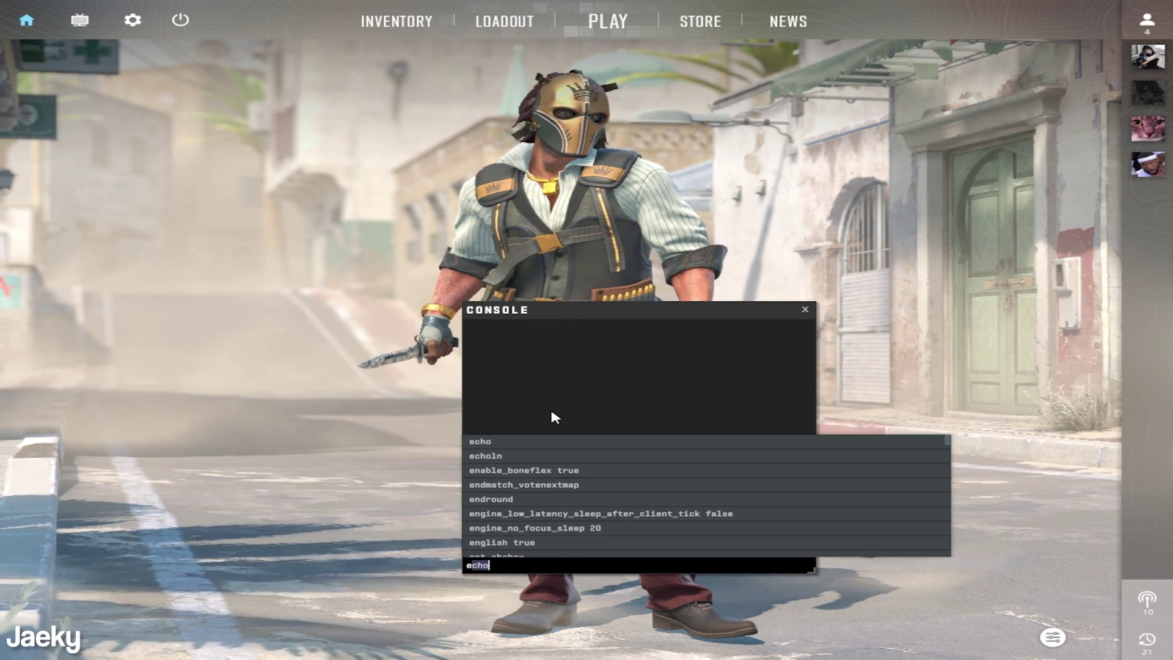
{"action": "type", "text": "xec autoexec"}
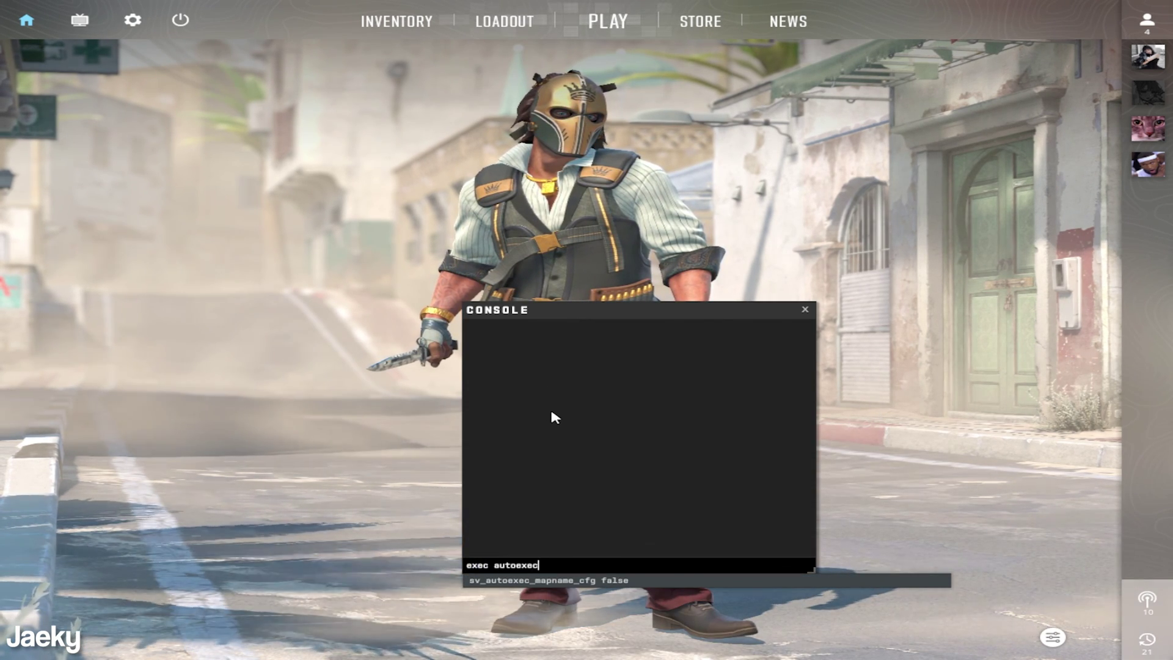
{"action": "key", "text": "Return"}
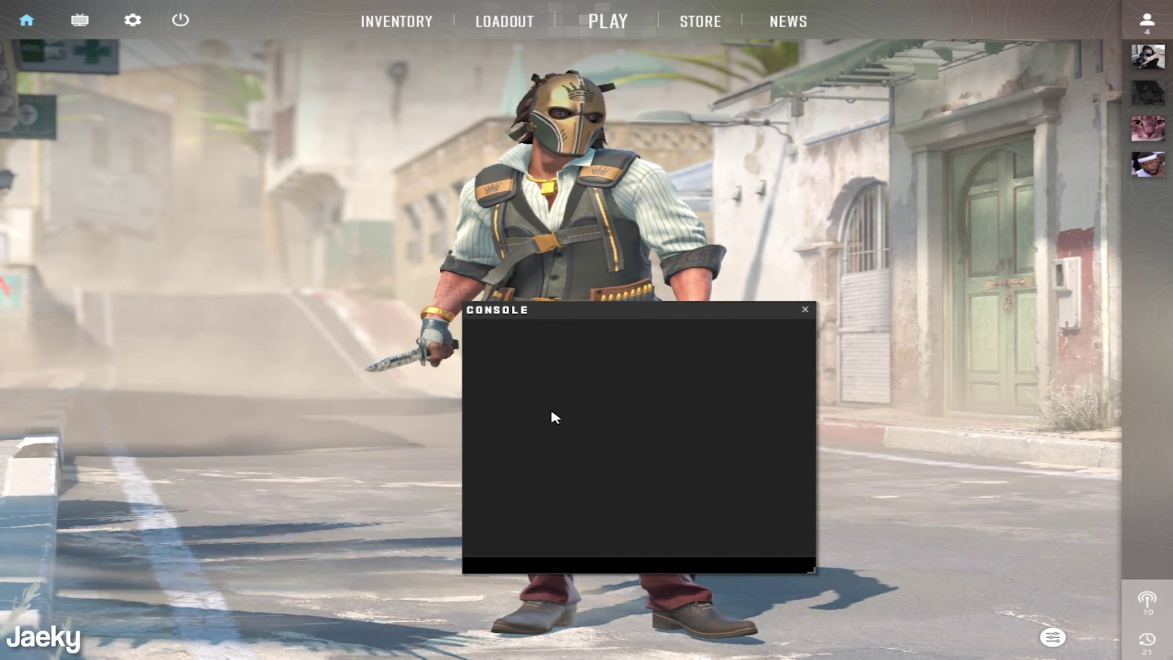